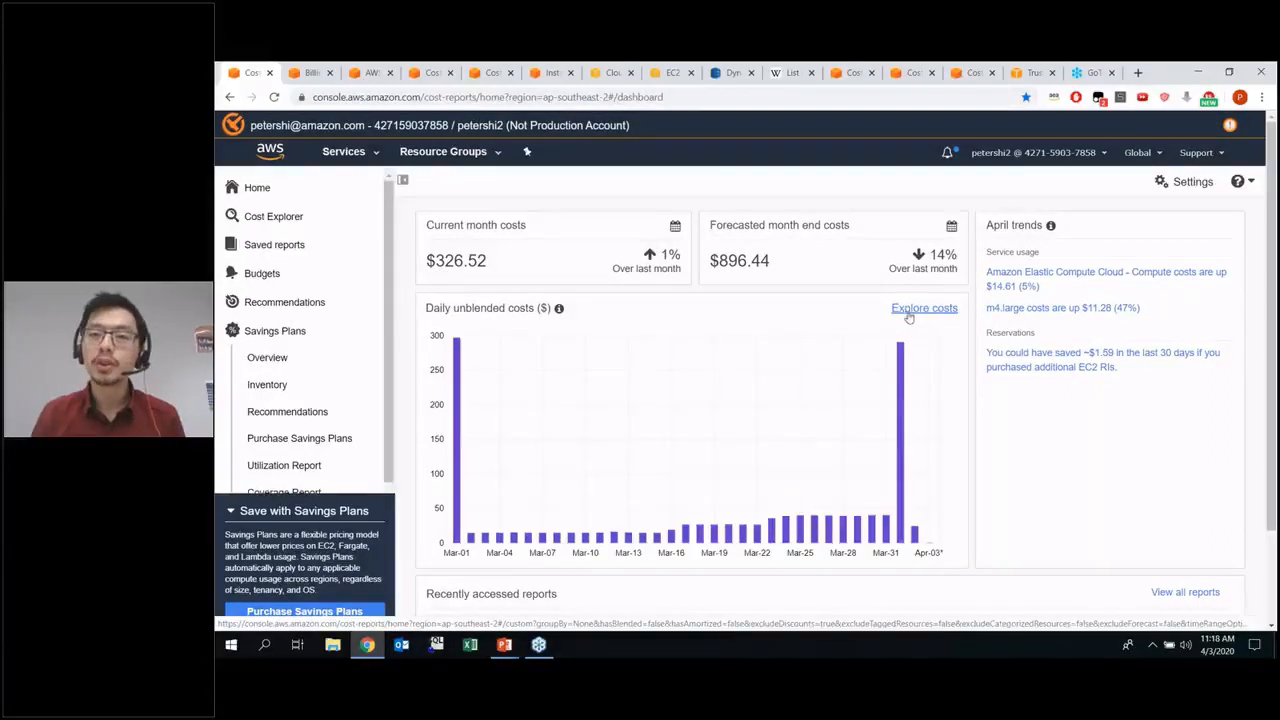
# Open the detailed cost exploration view and load the Monthly costs by service report
pyautogui.click(912, 312)
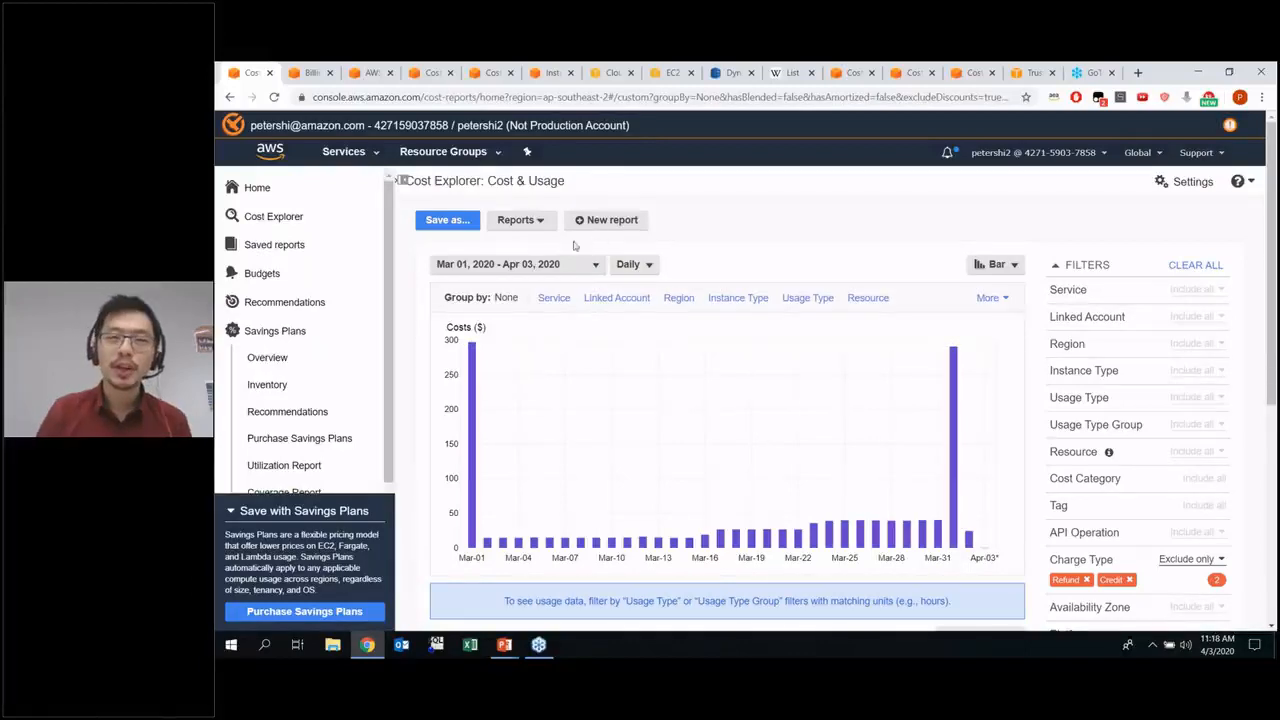
pyautogui.click(522, 221)
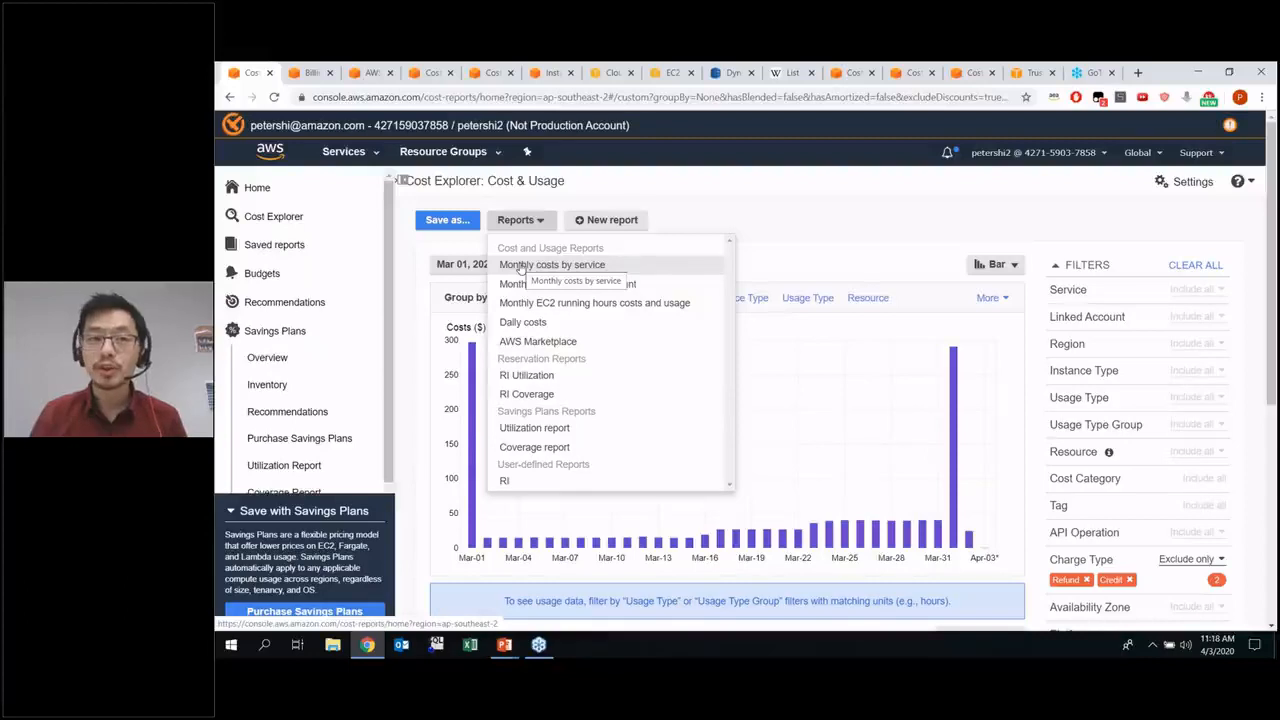
pyautogui.click(520, 265)
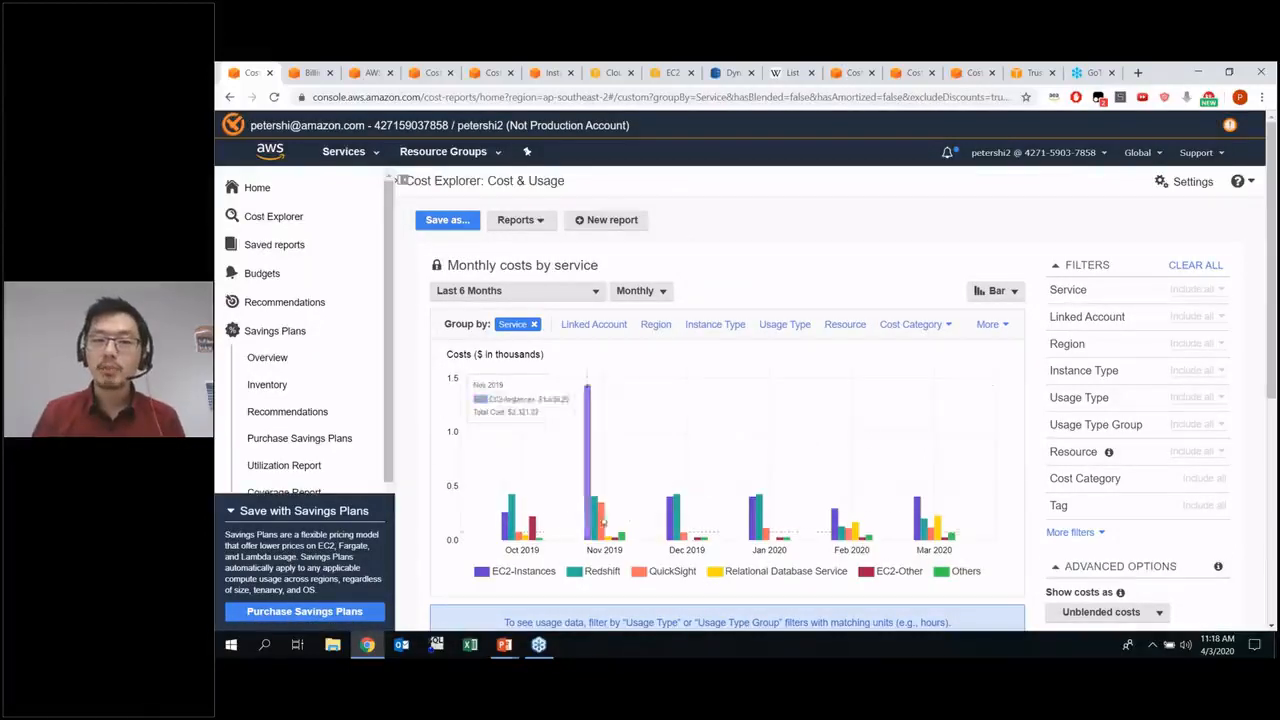
# Set the date range of the monthly costs by service report to the last 3 months (3M)
pyautogui.click(566, 292)
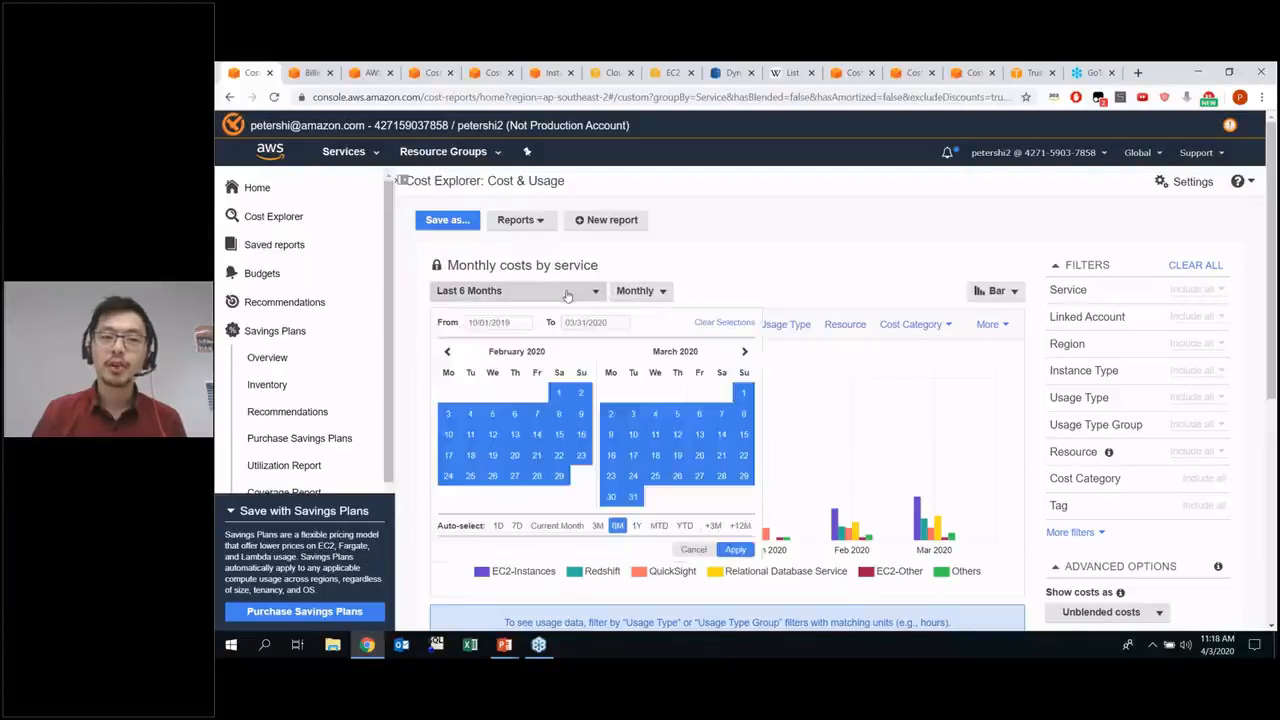
pyautogui.click(597, 526)
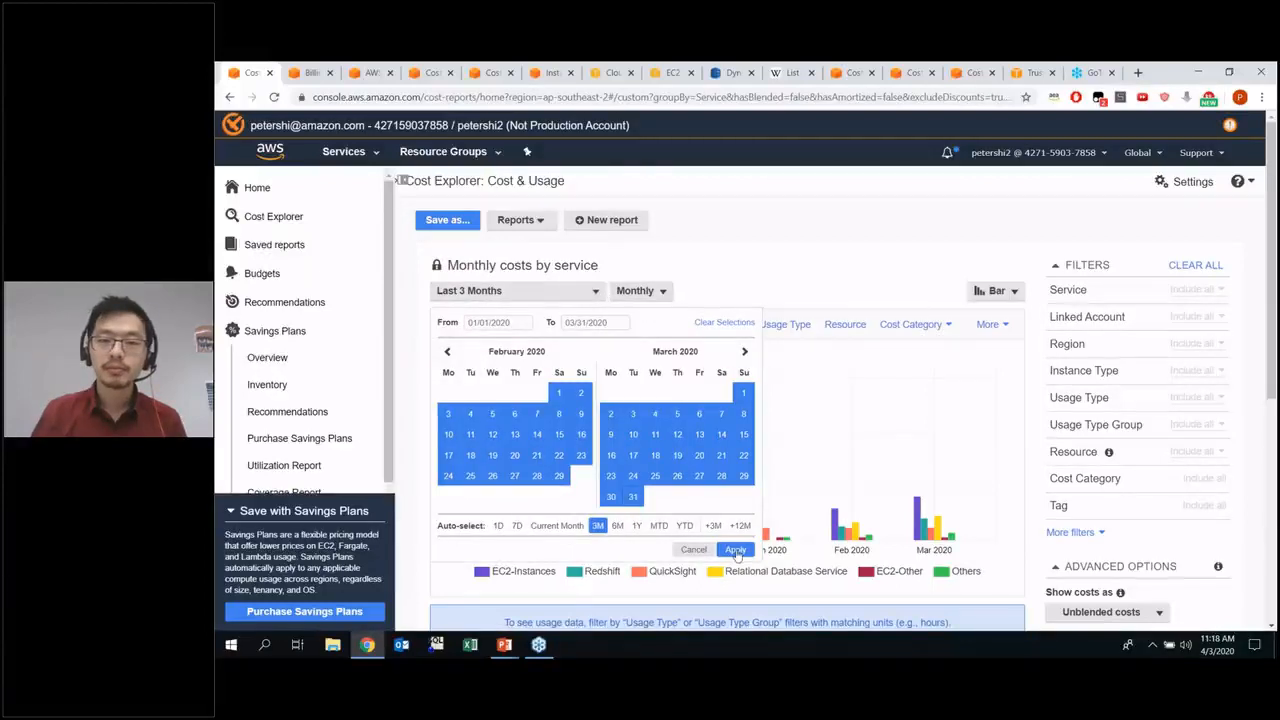
pyautogui.click(735, 550)
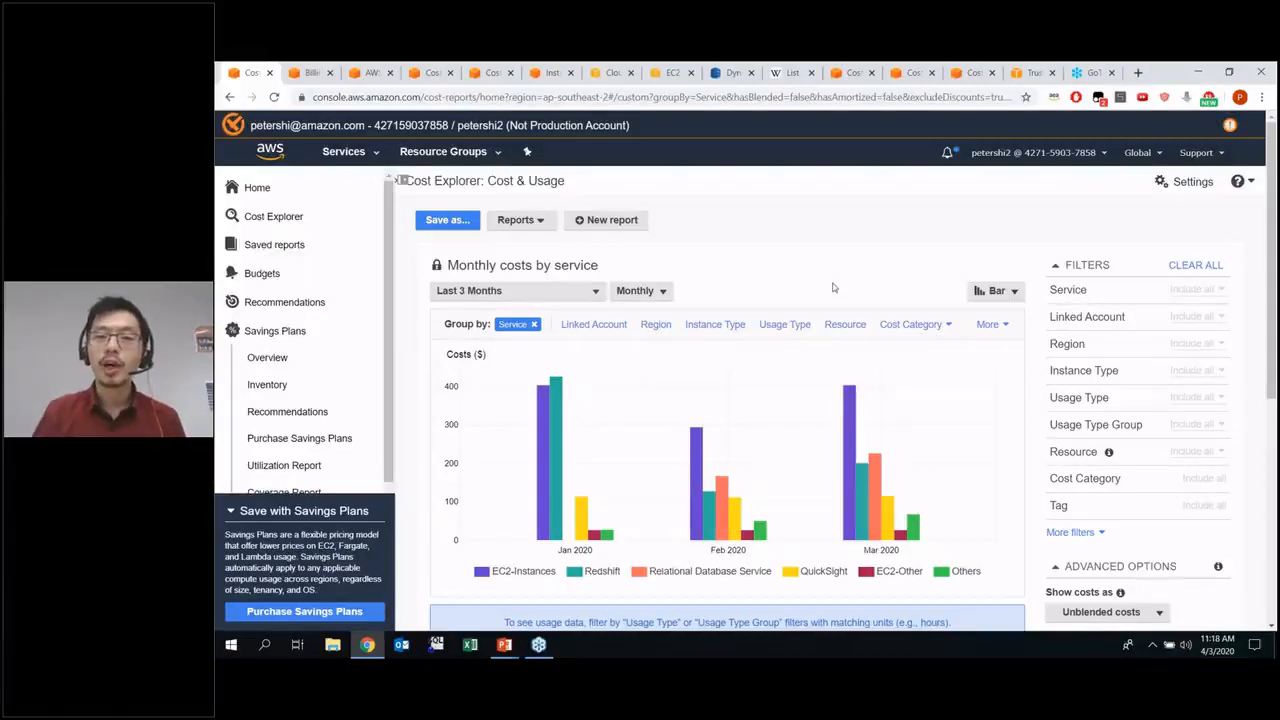
pyautogui.moveTo(842, 470)
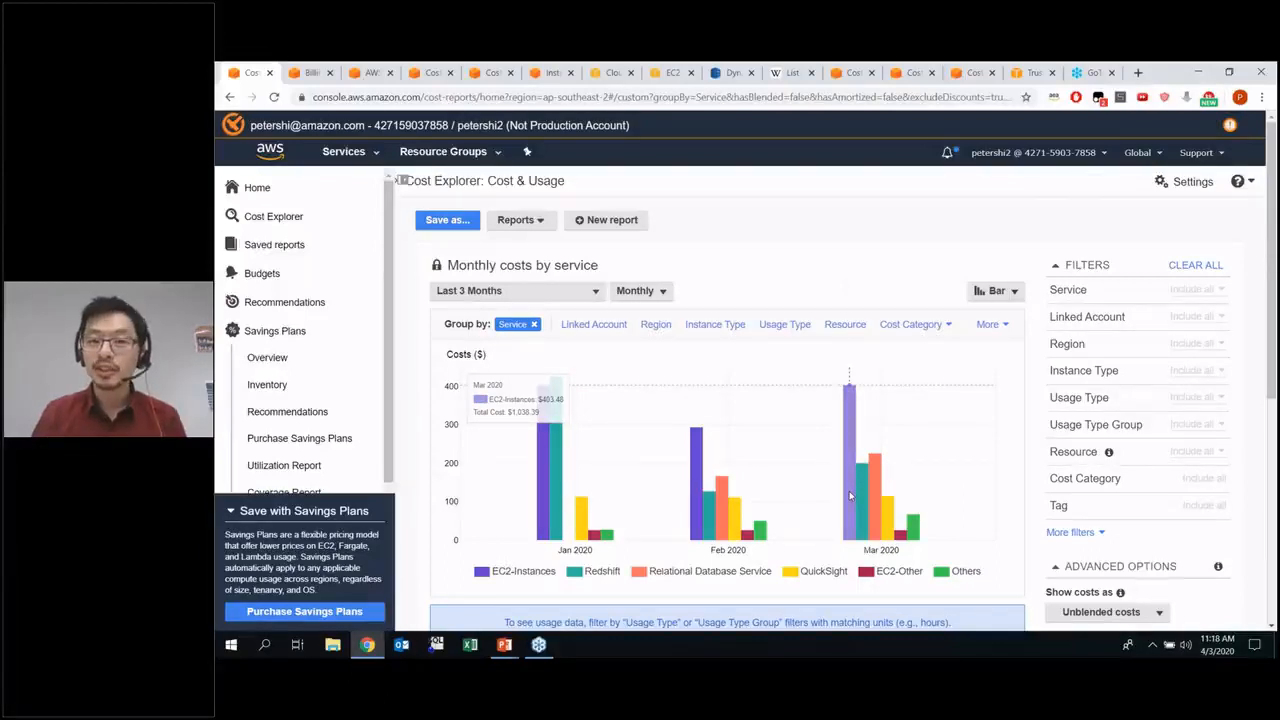
pyautogui.moveTo(863, 495)
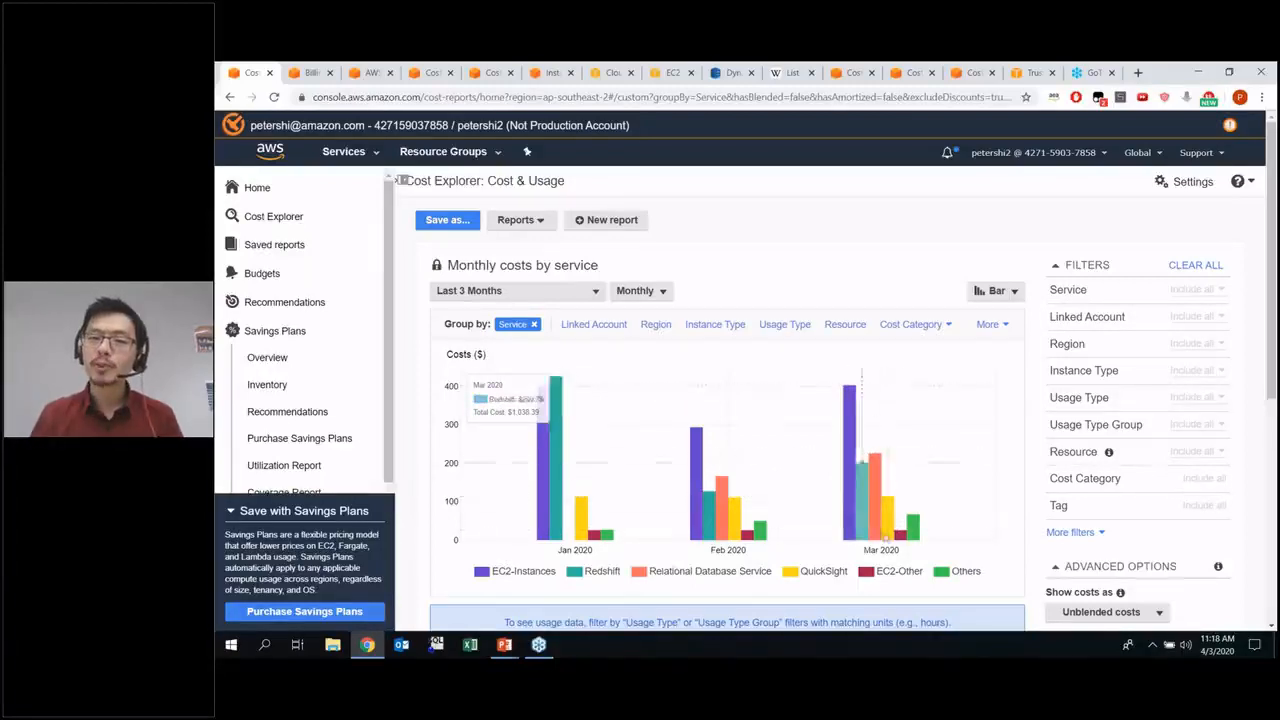
pyautogui.moveTo(900, 535)
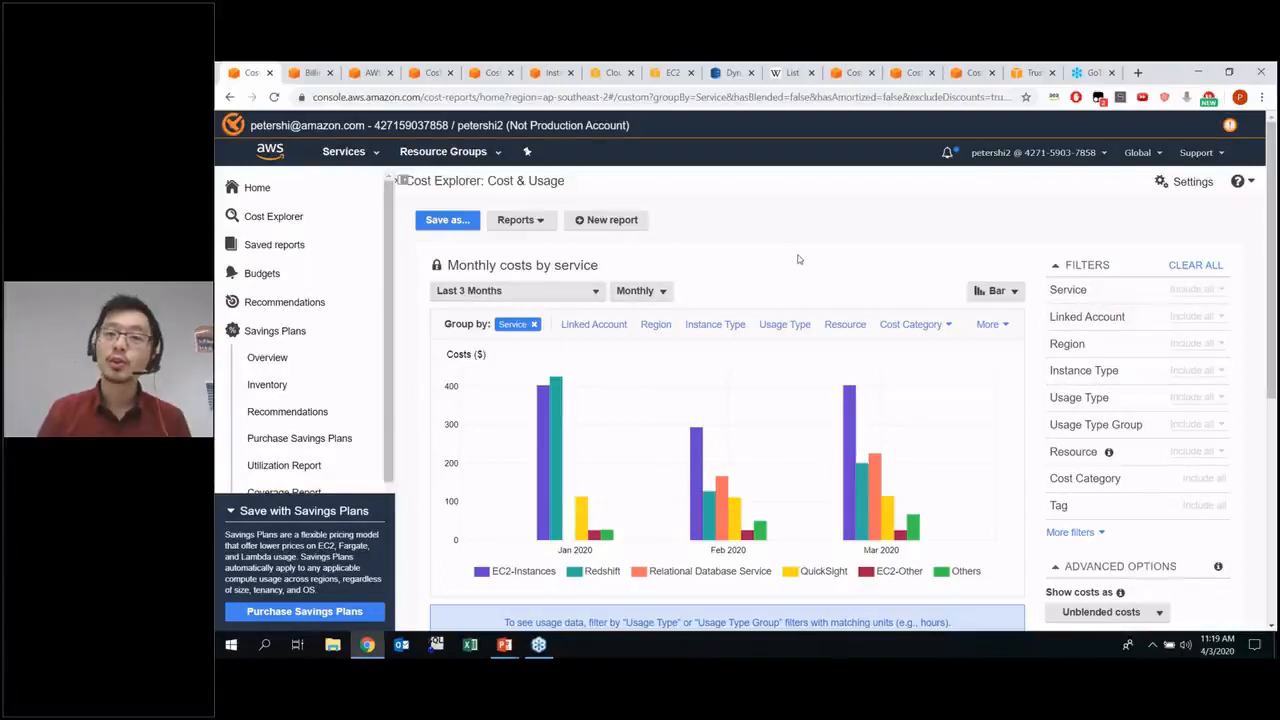
# Switch to the Billing Management Console, open its Budgets page and start creating a new cost budget
pyautogui.click(305, 72)
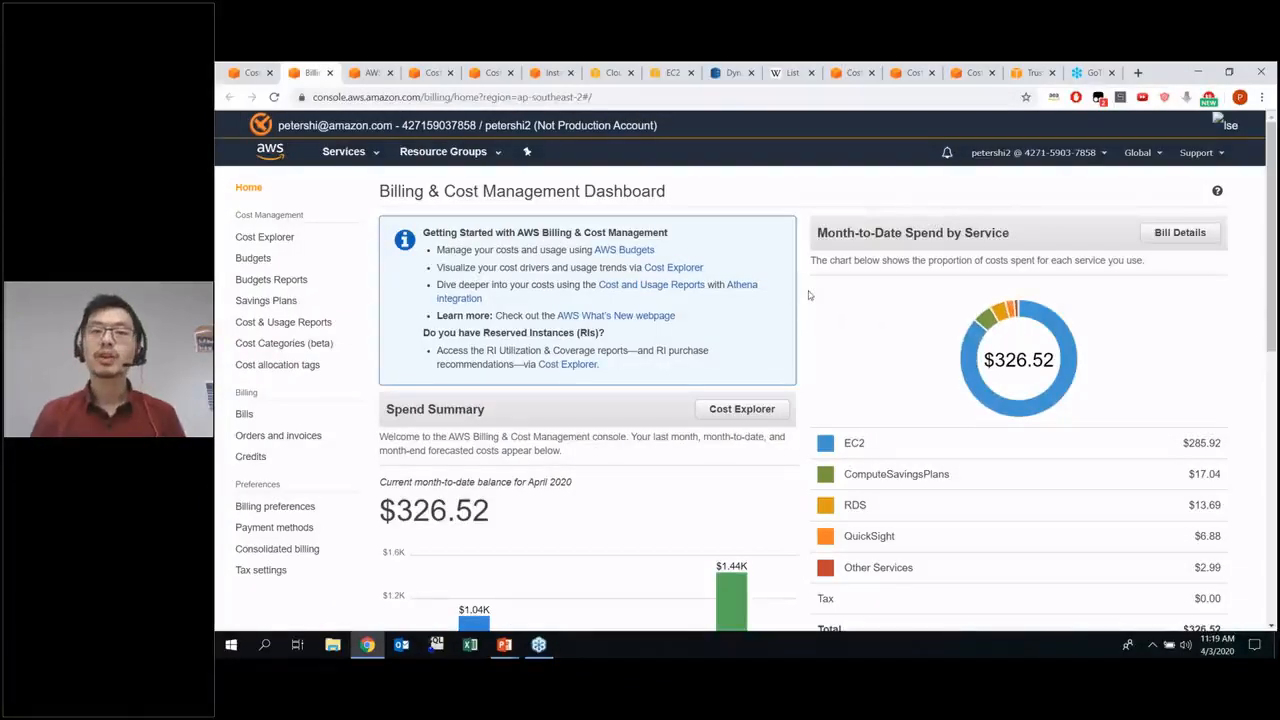
pyautogui.click(258, 264)
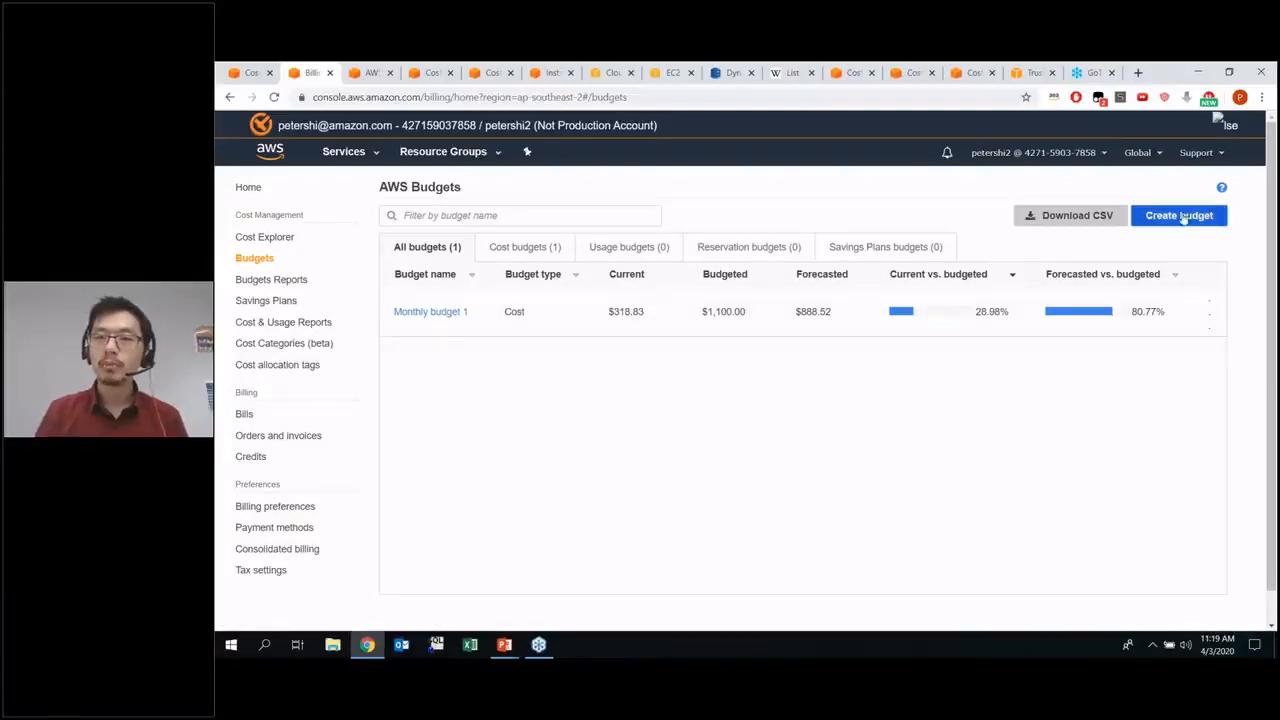
pyautogui.click(1182, 216)
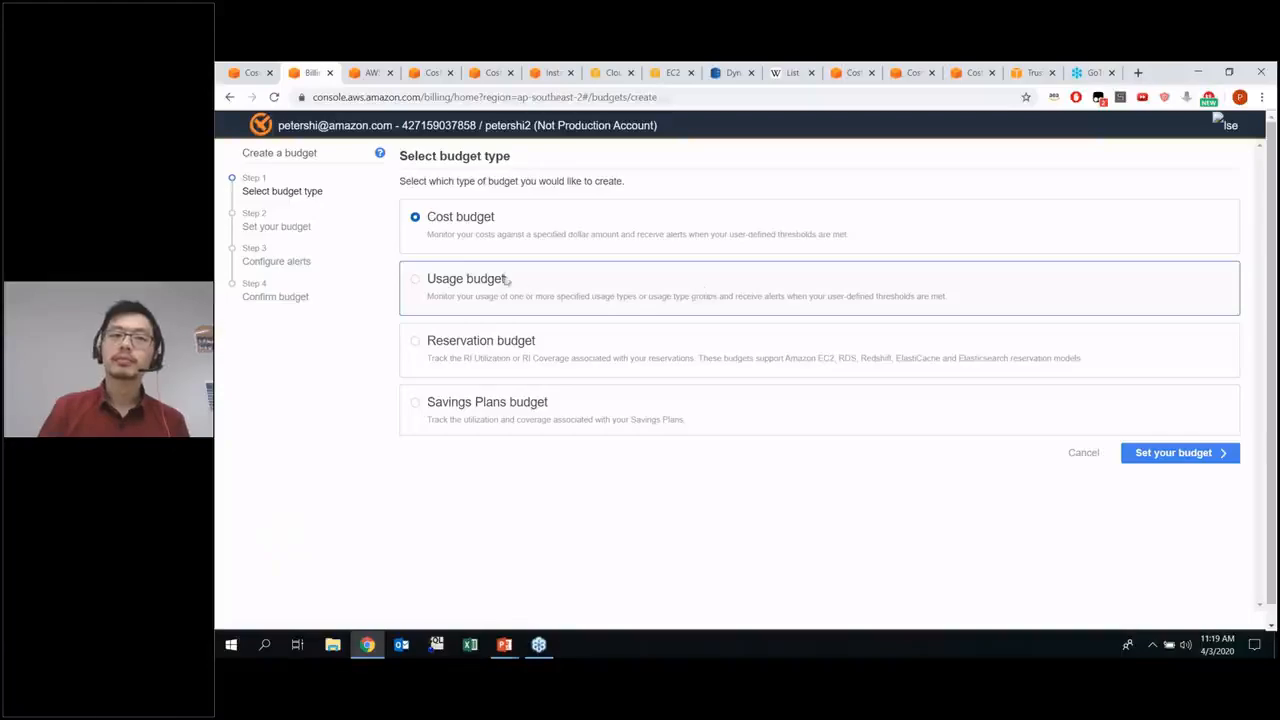
pyautogui.click(1163, 453)
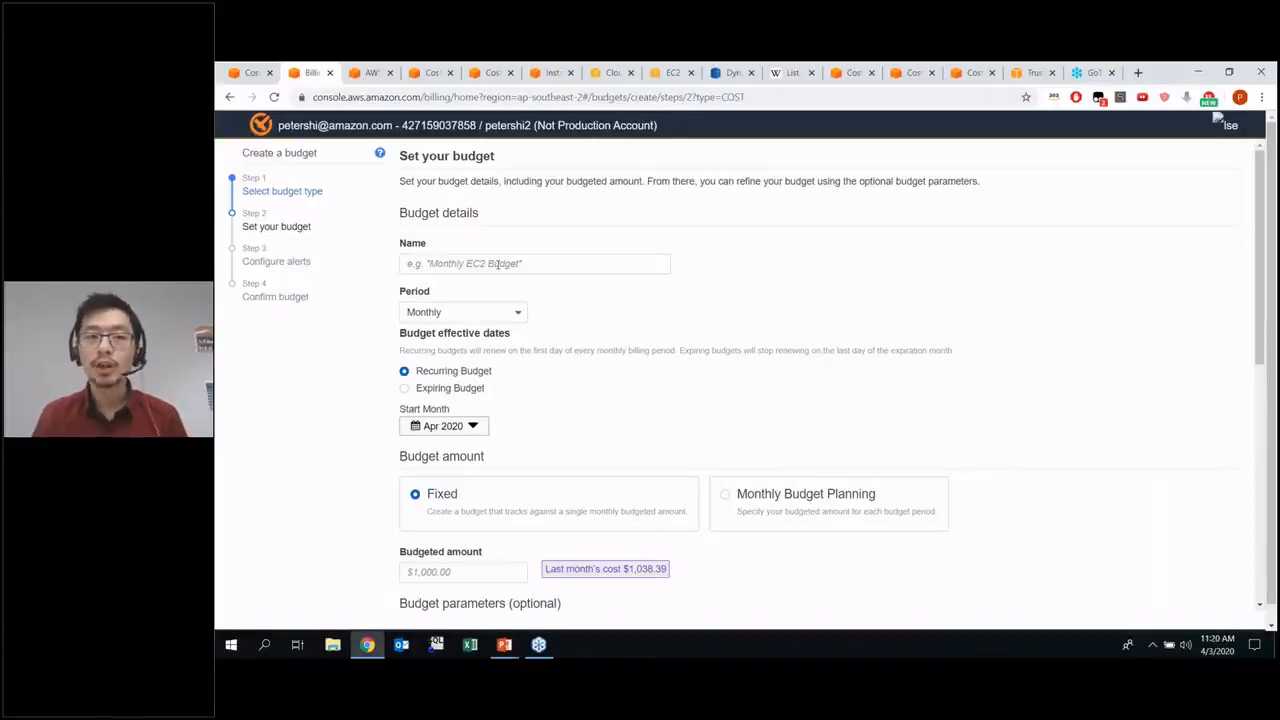
# Name the new cost budget "Monthly budget 2"
pyautogui.click(497, 263)
pyautogui.write('Monthl')
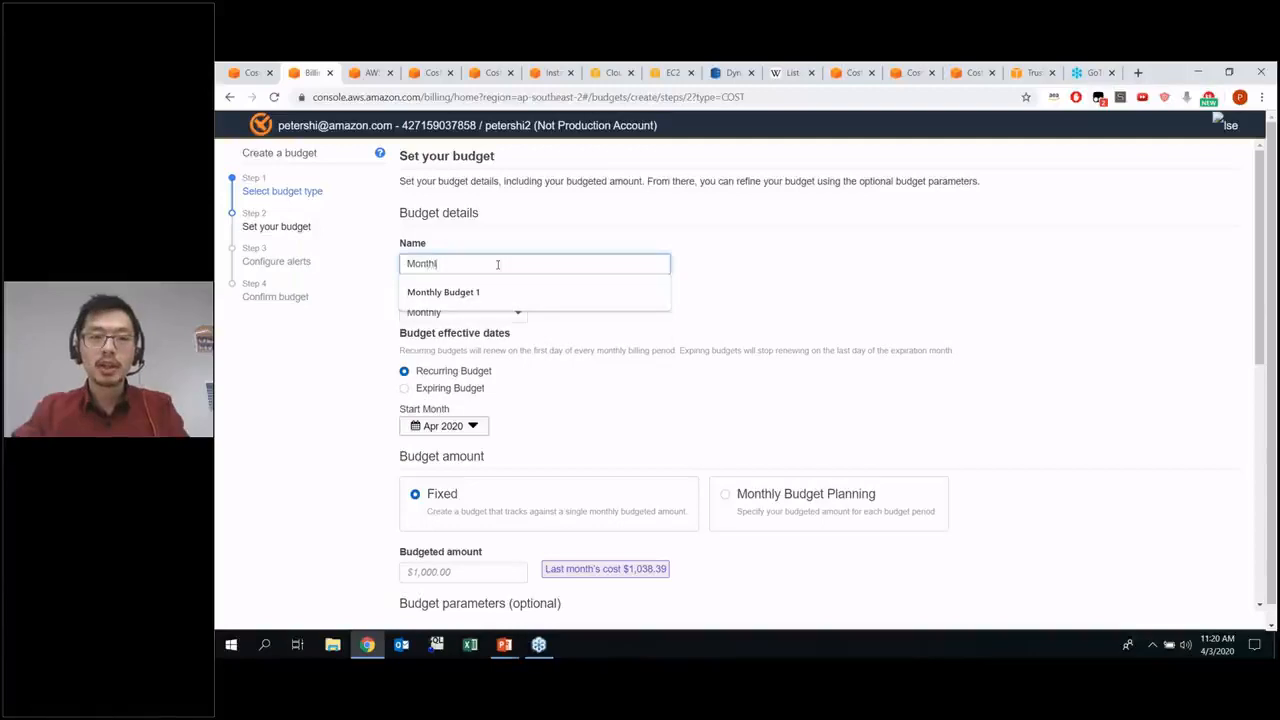
pyautogui.press('Down')
pyautogui.press('BackSpace')
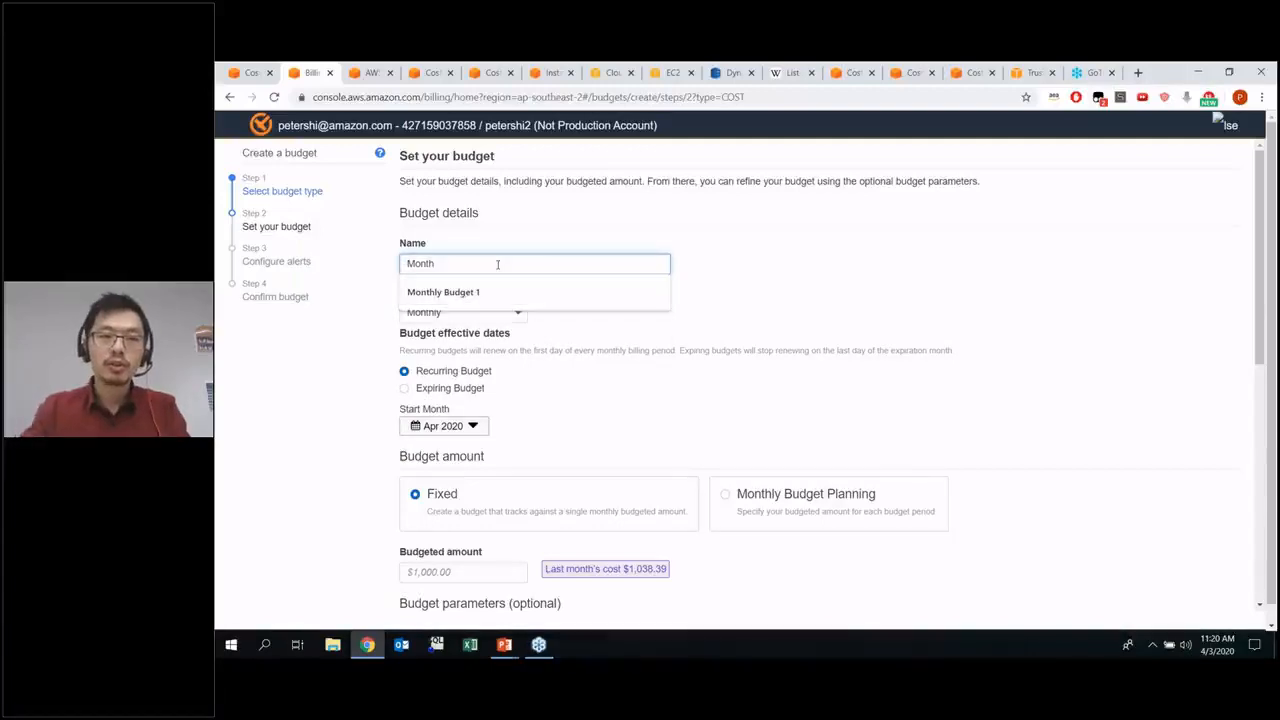
pyautogui.press('Down')
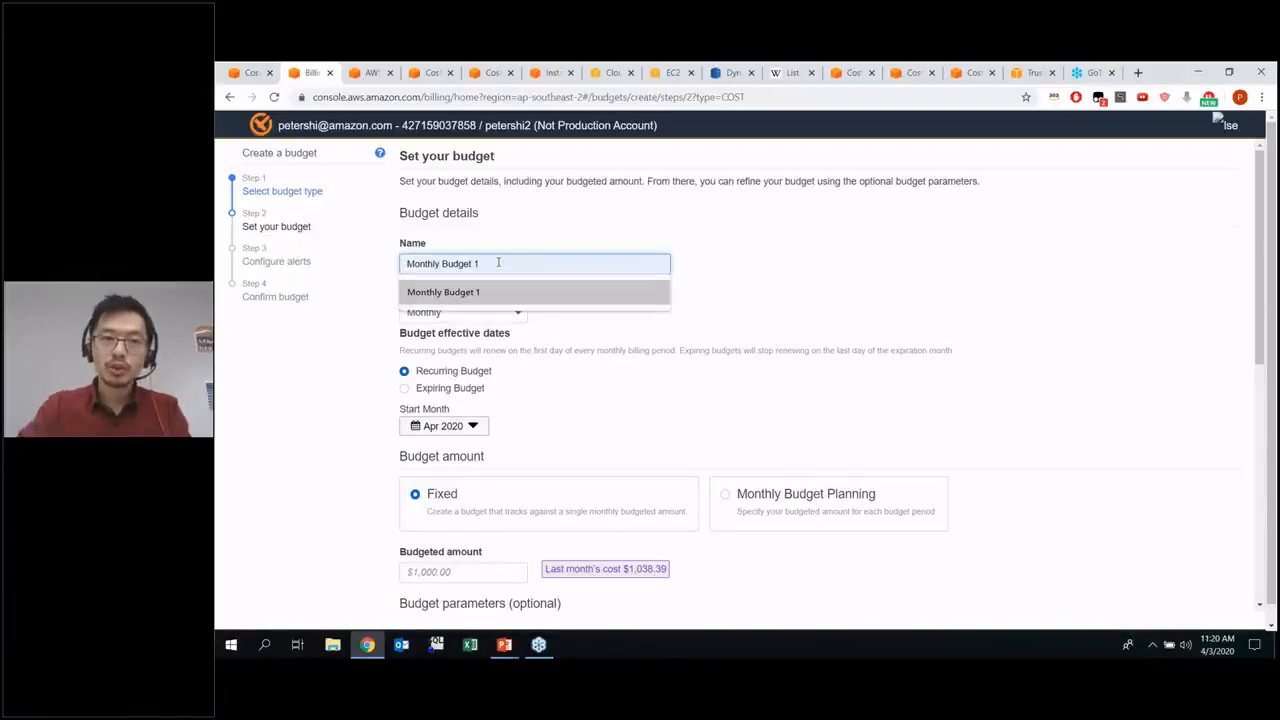
pyautogui.press('Up')
pyautogui.write('l')
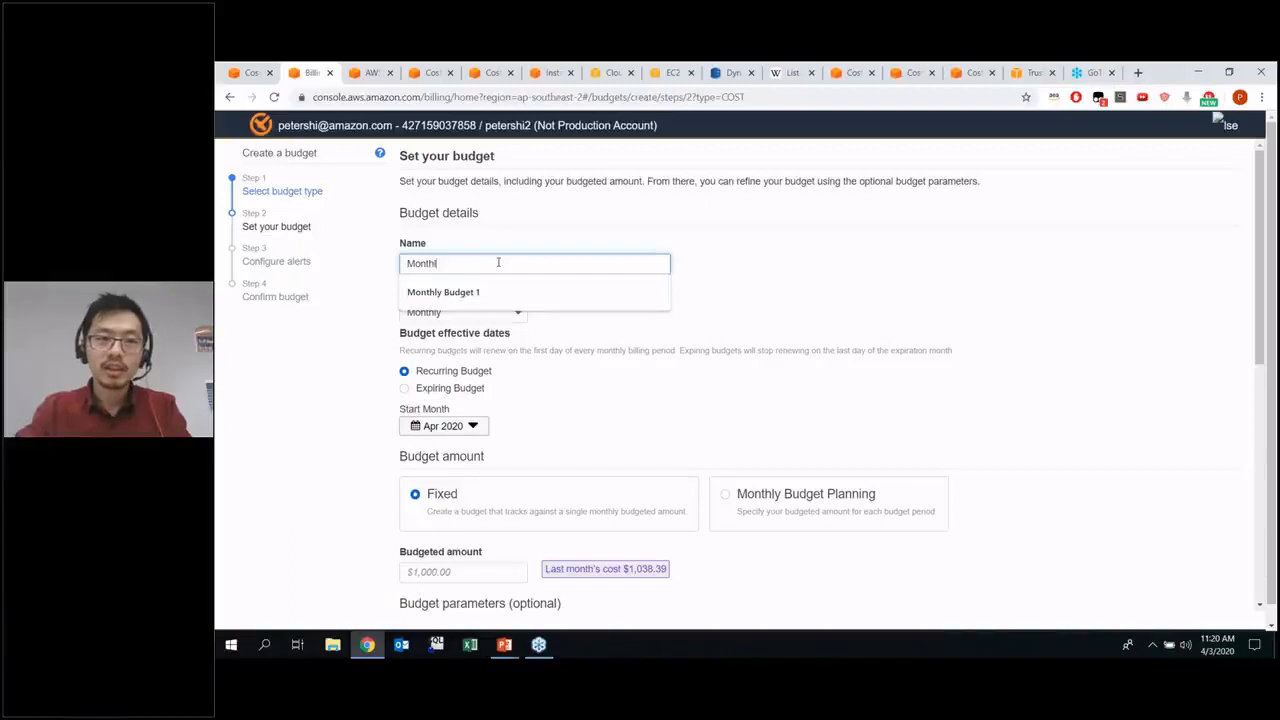
pyautogui.write('y budget 2')
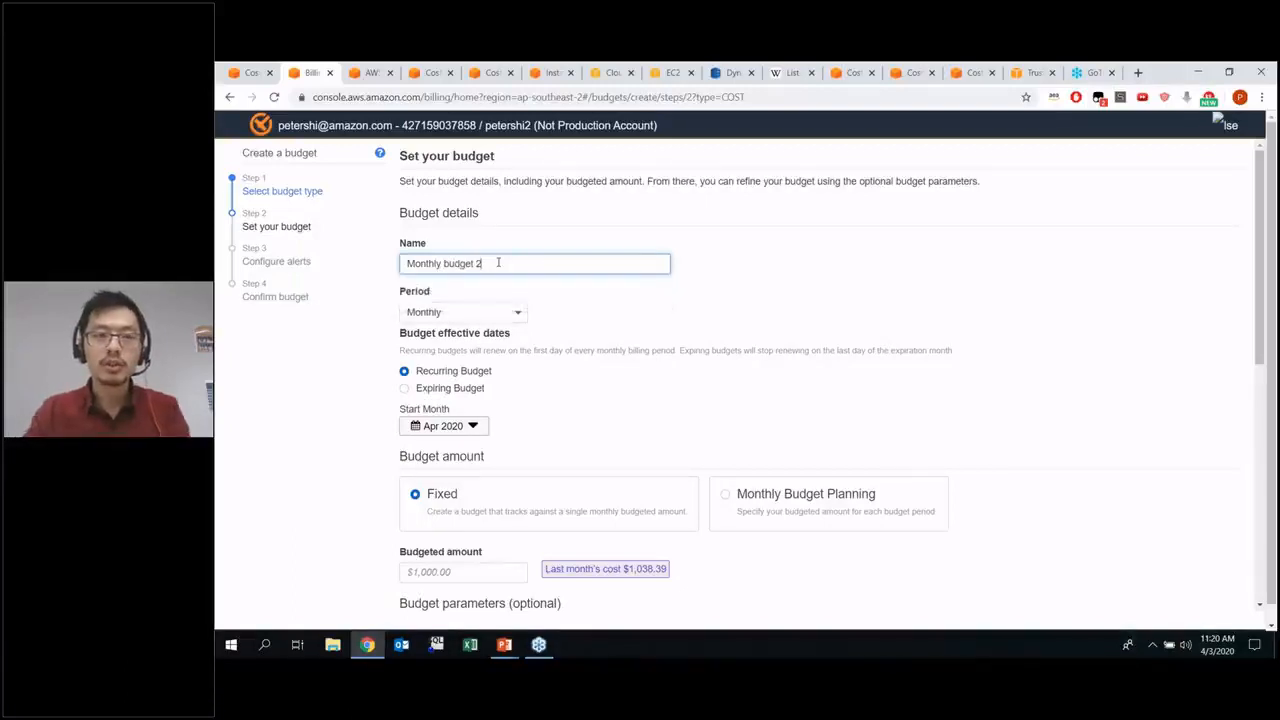
pyautogui.click(604, 305)
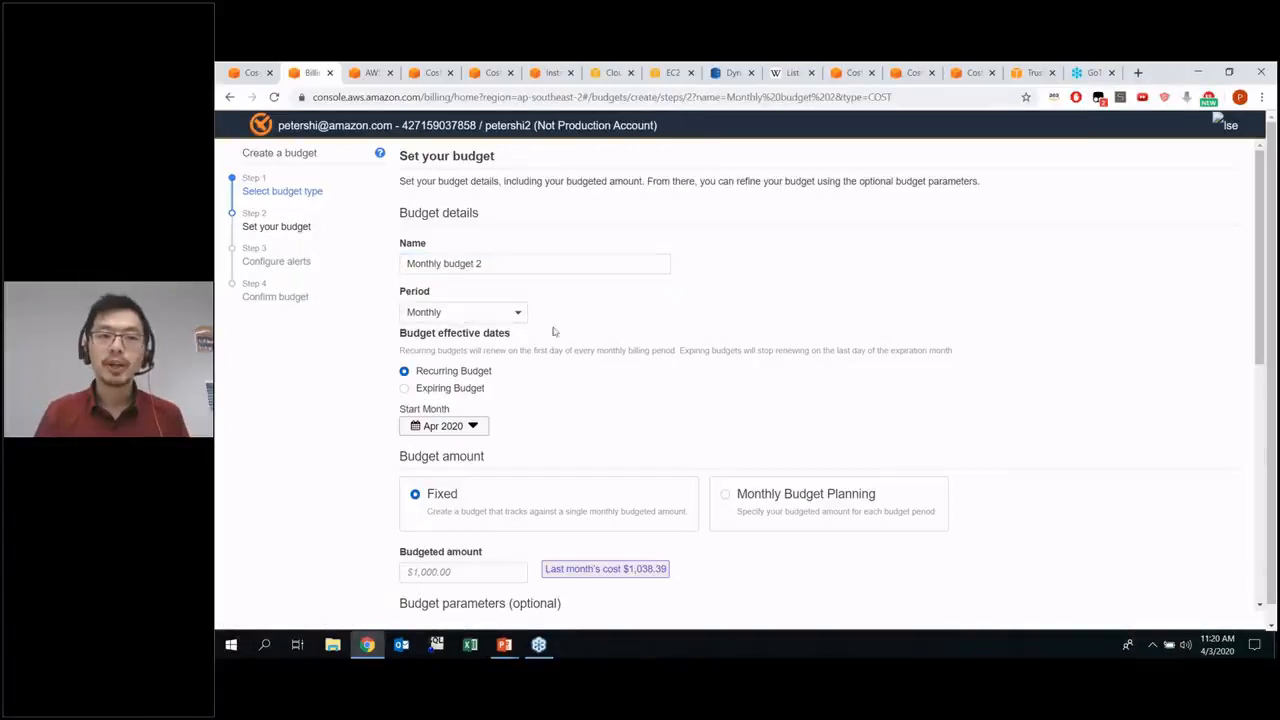
# Choose Monthly Budget Planning as the budget amount method for the recurring budget
pyautogui.scroll(-1, 555, 333)
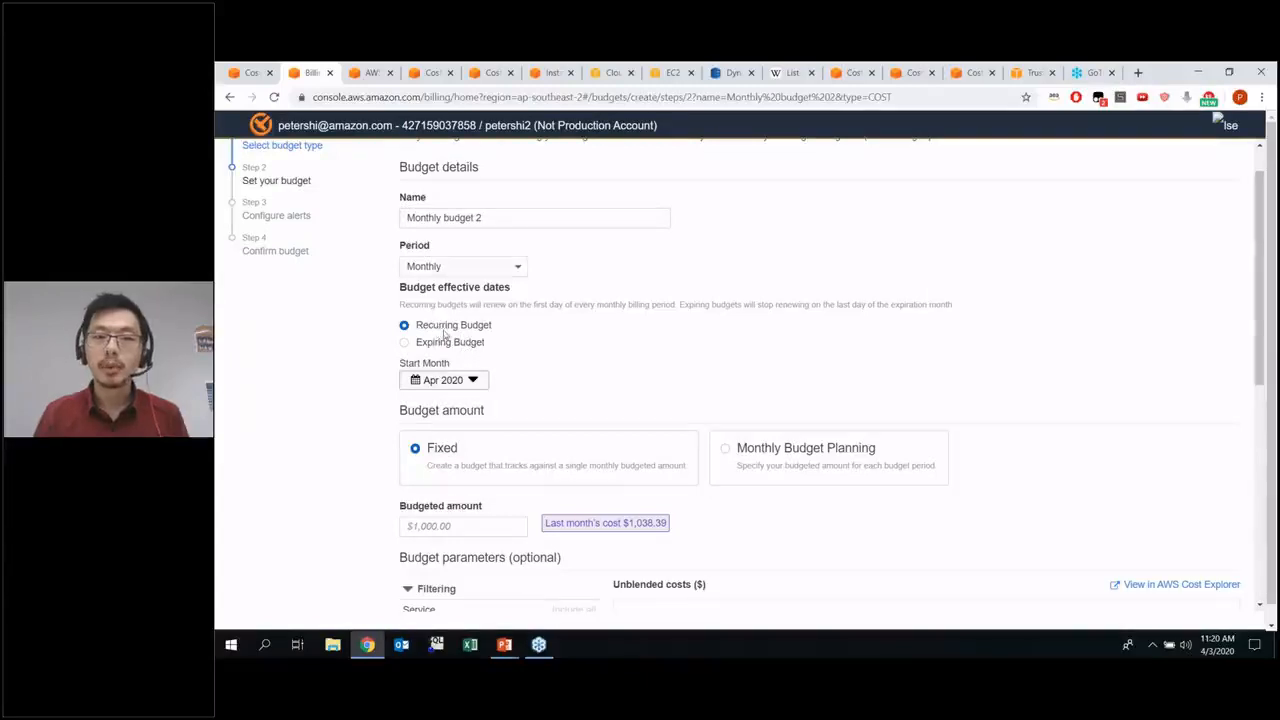
pyautogui.scroll(-1, 537, 340)
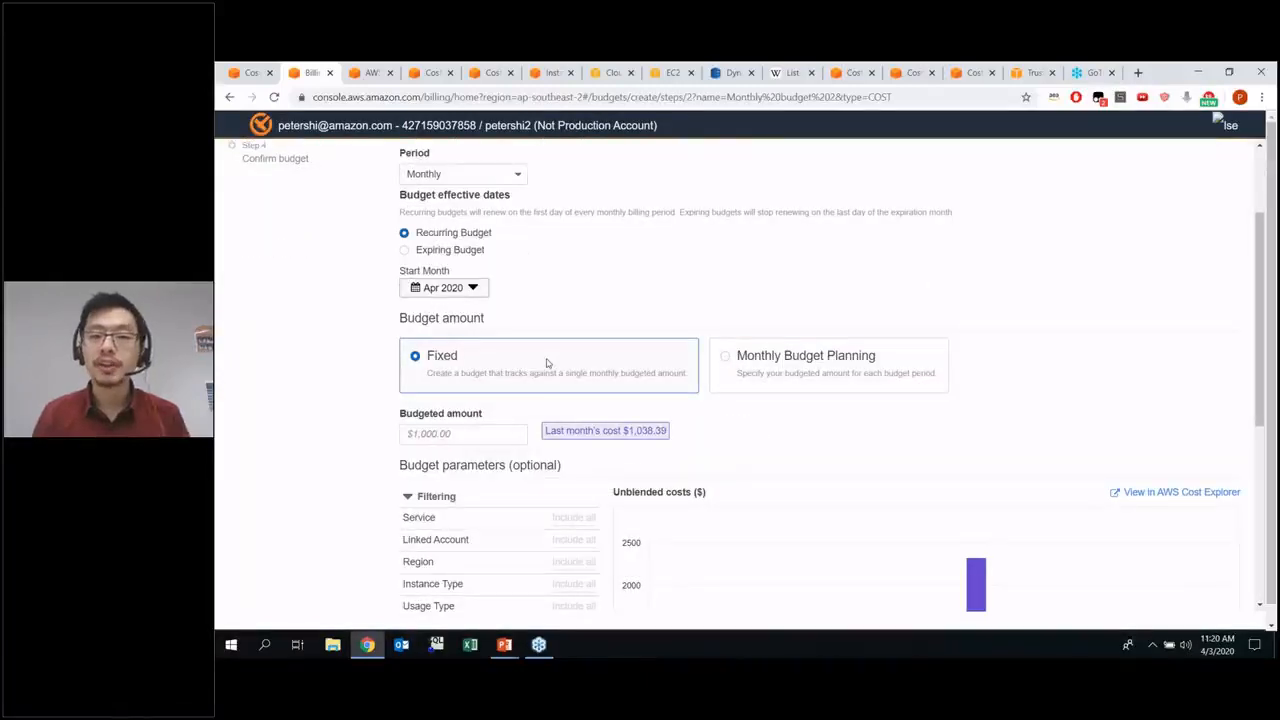
pyautogui.click(766, 367)
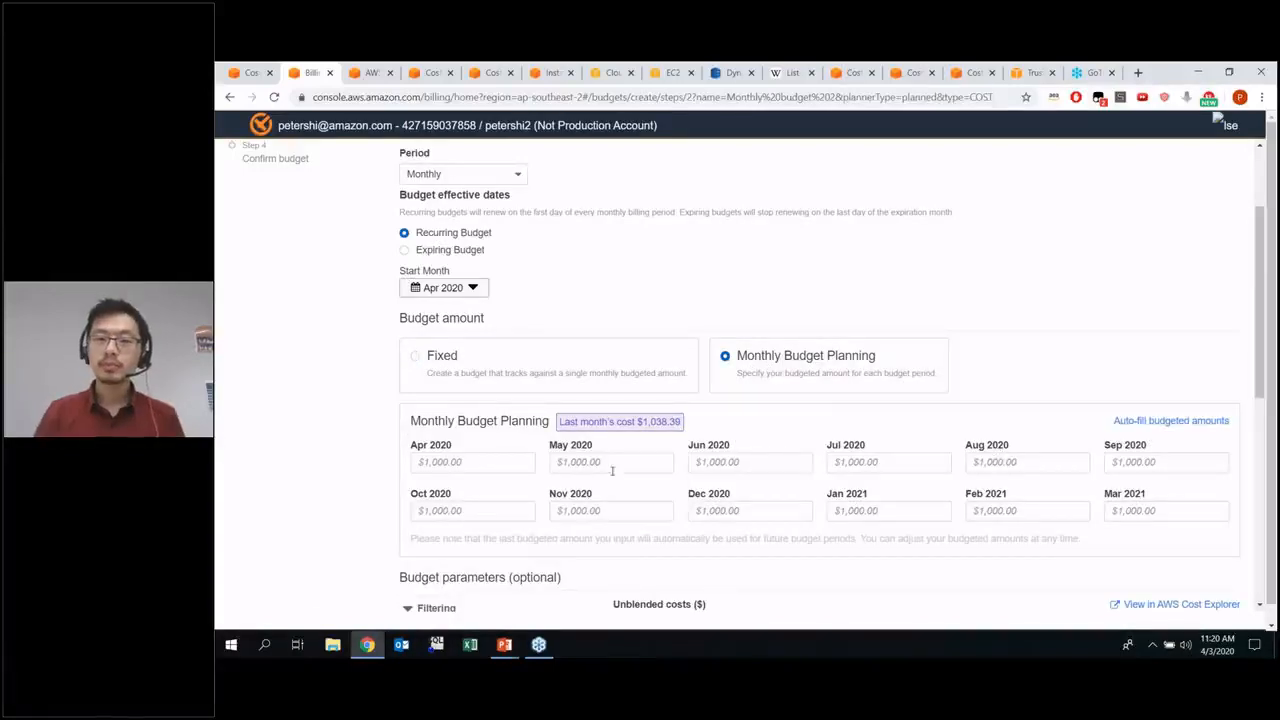
pyautogui.moveTo(561, 423); pyautogui.dragTo(694, 427)
pyautogui.click(706, 429)
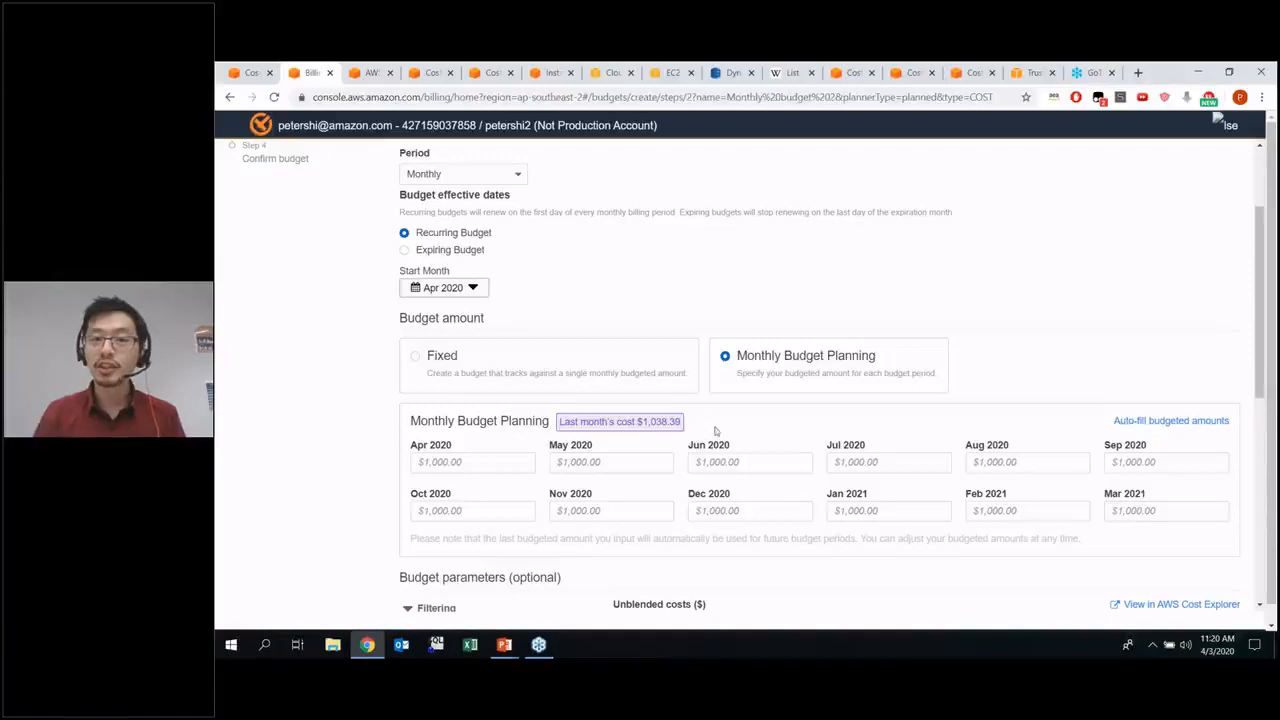
# Auto-fill the monthly budgeted amounts from a starting budget of $1,100 with 1% budget growth and apply them
pyautogui.click(1155, 424)
pyautogui.click(365, 264)
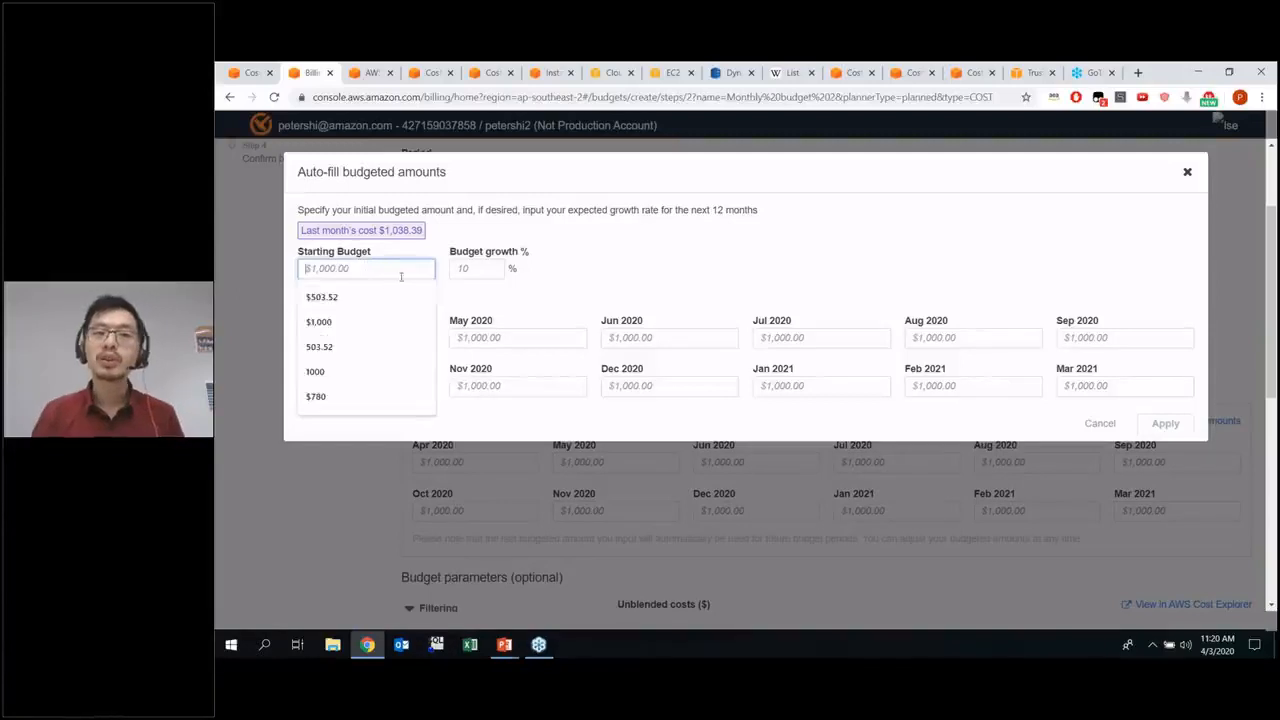
pyautogui.click(697, 284)
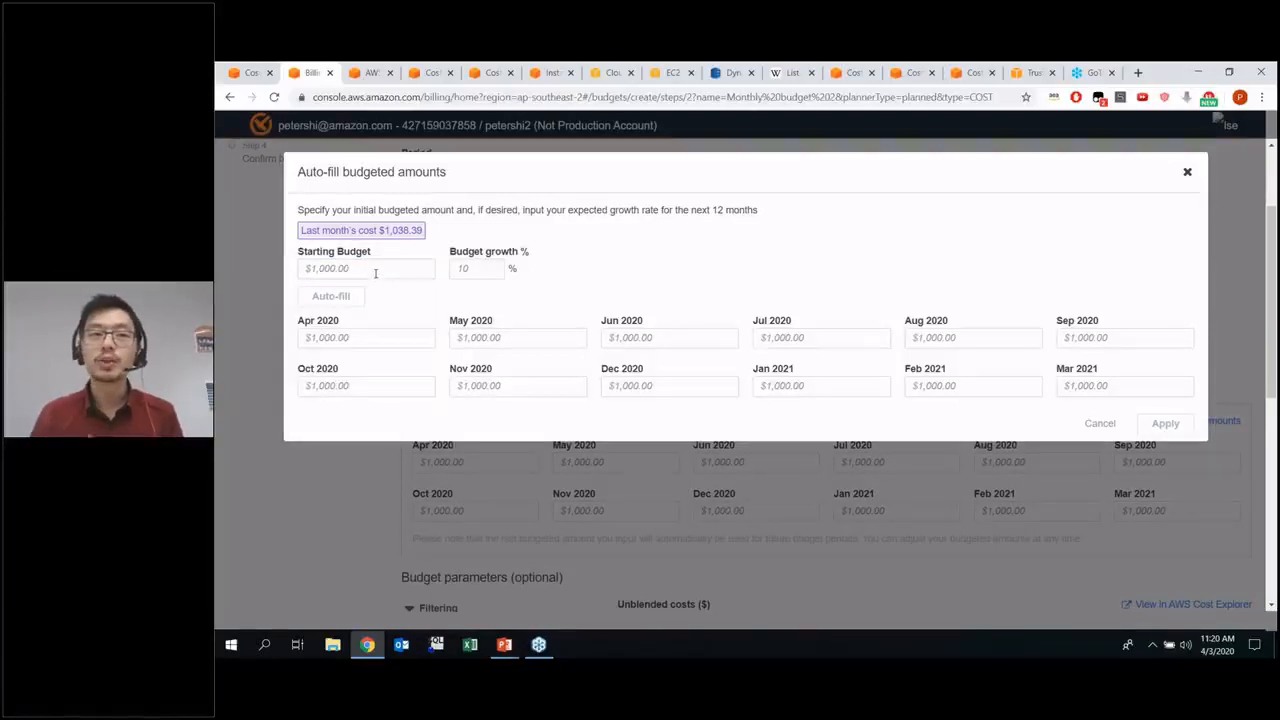
pyautogui.click(376, 271)
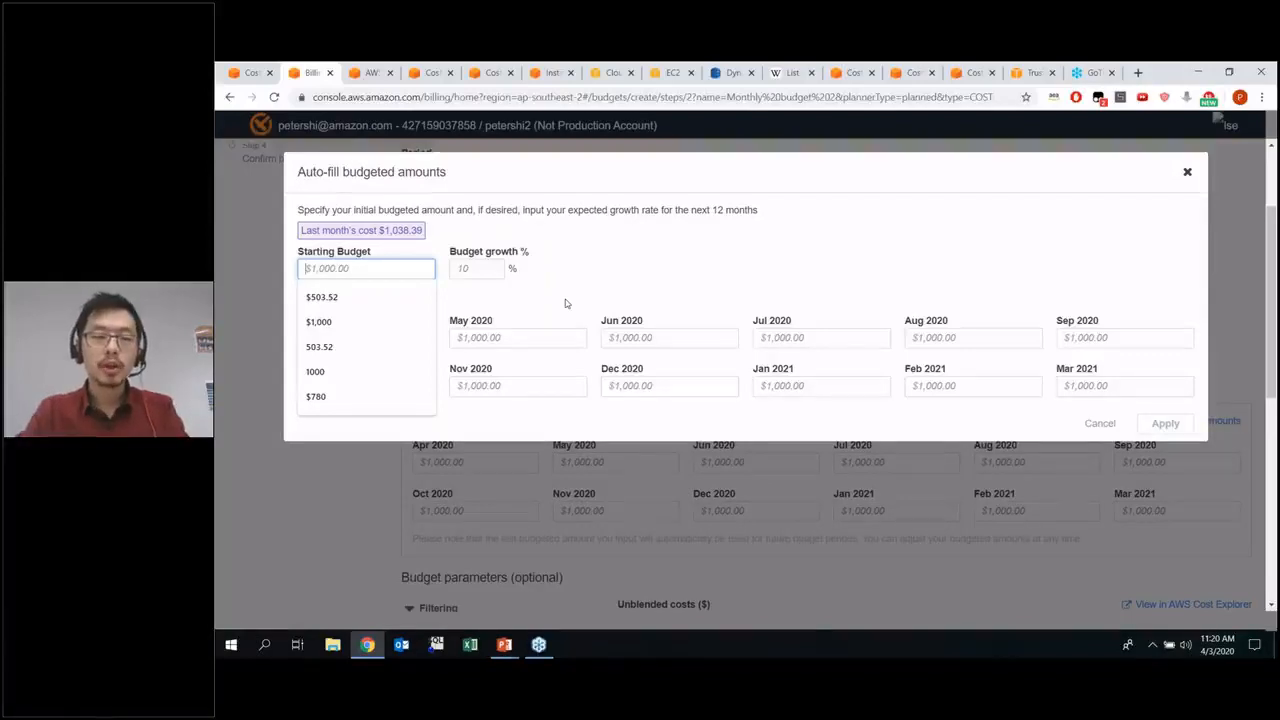
pyautogui.write('1,10')
pyautogui.write('00')
pyautogui.click(491, 274)
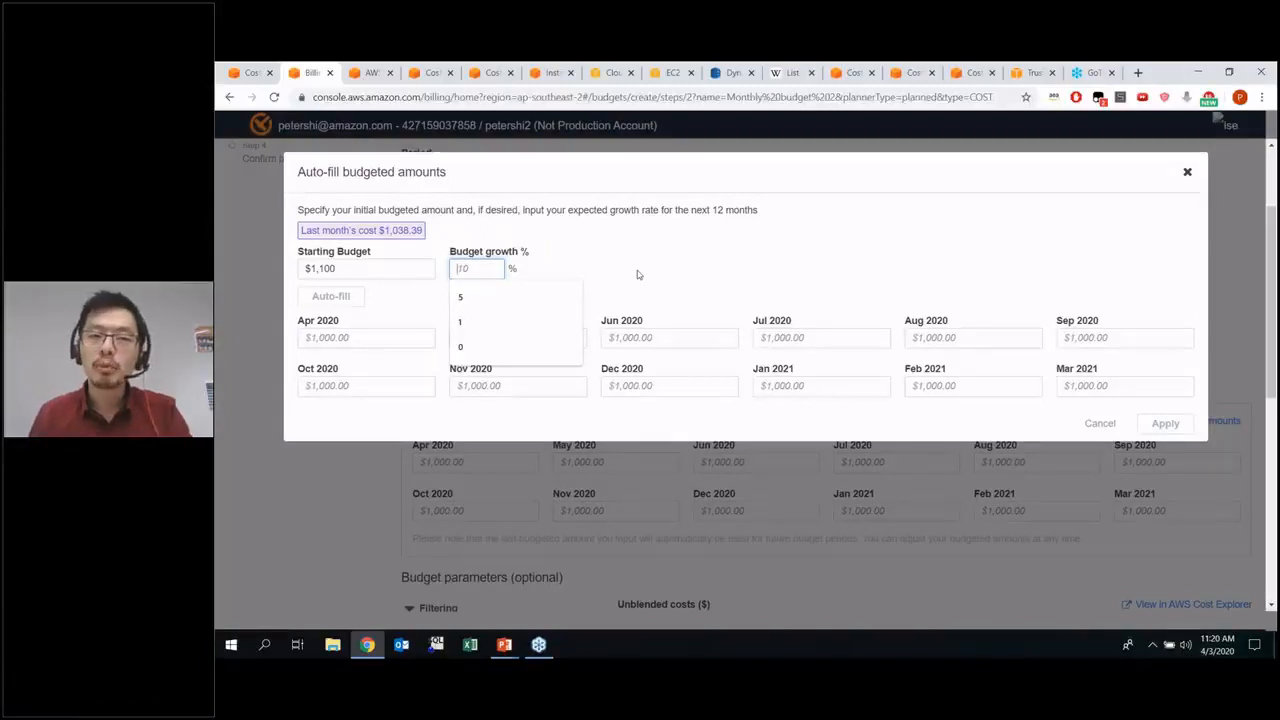
pyautogui.write('1')
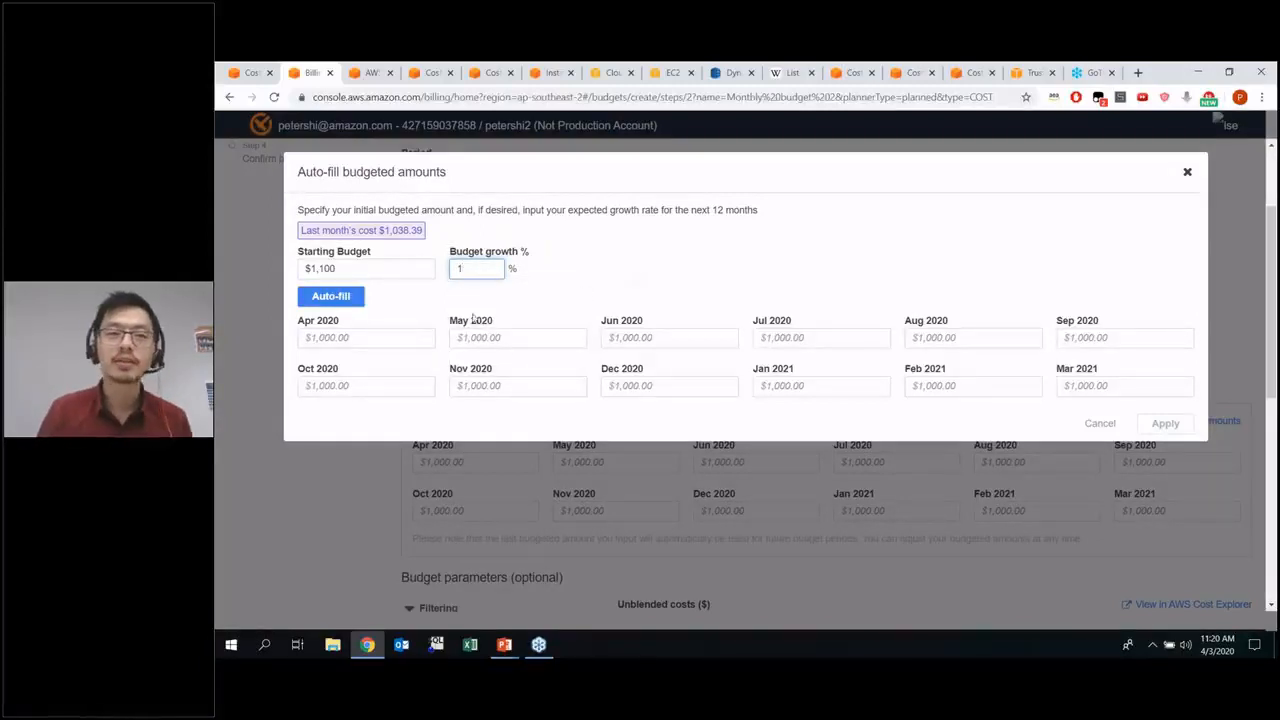
pyautogui.click(331, 296)
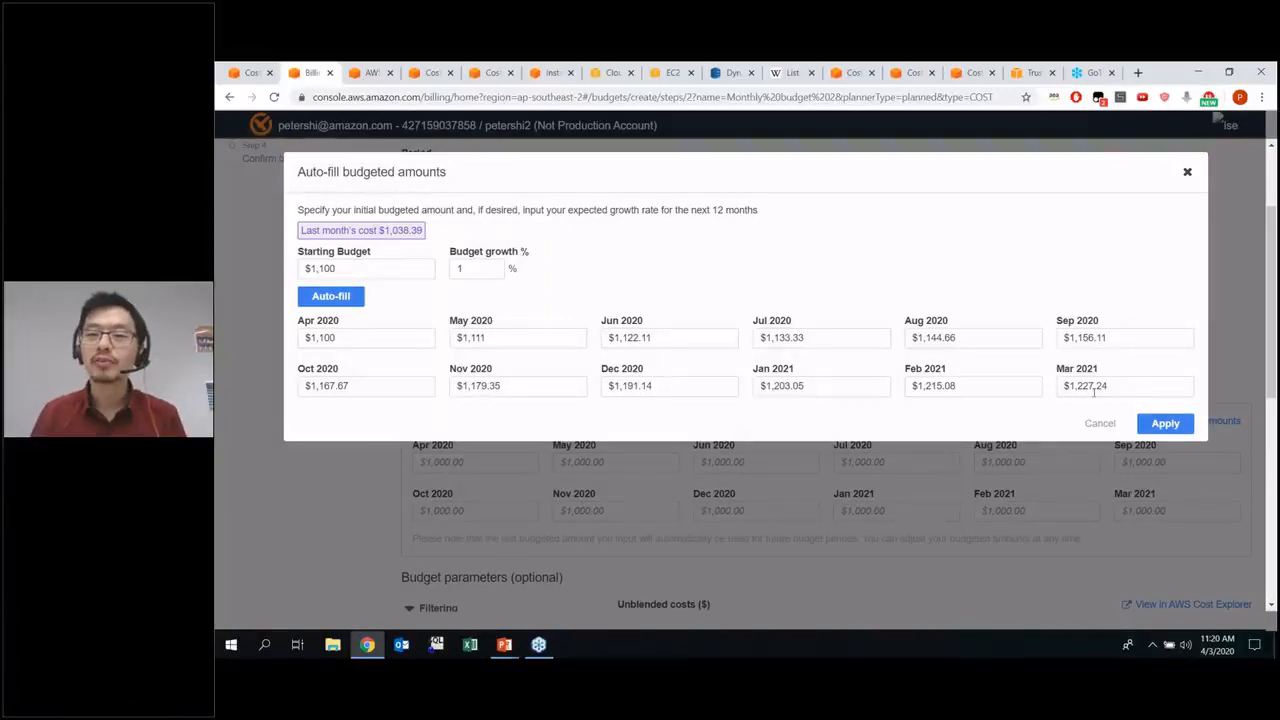
pyautogui.click(1165, 424)
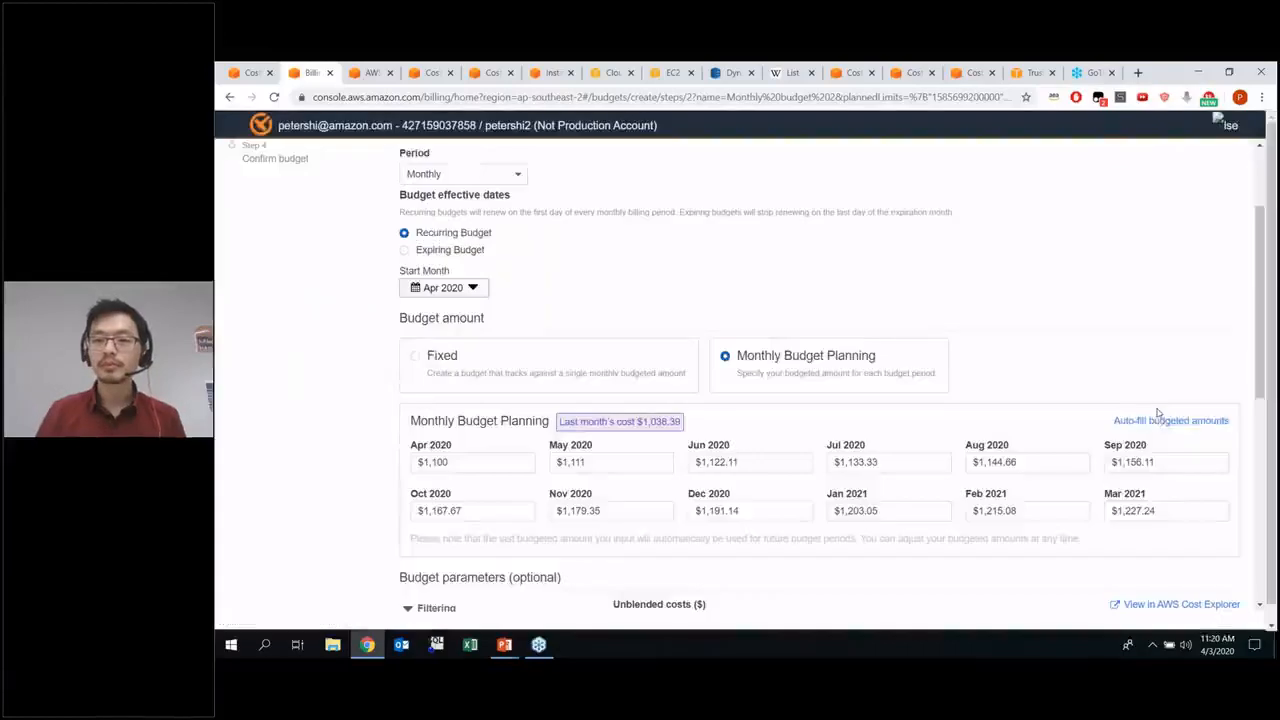
# Review the optional budget parameters and unblended costs chart, and proceed to configuring the budget's alerts
pyautogui.scroll(-4, 1160, 415)
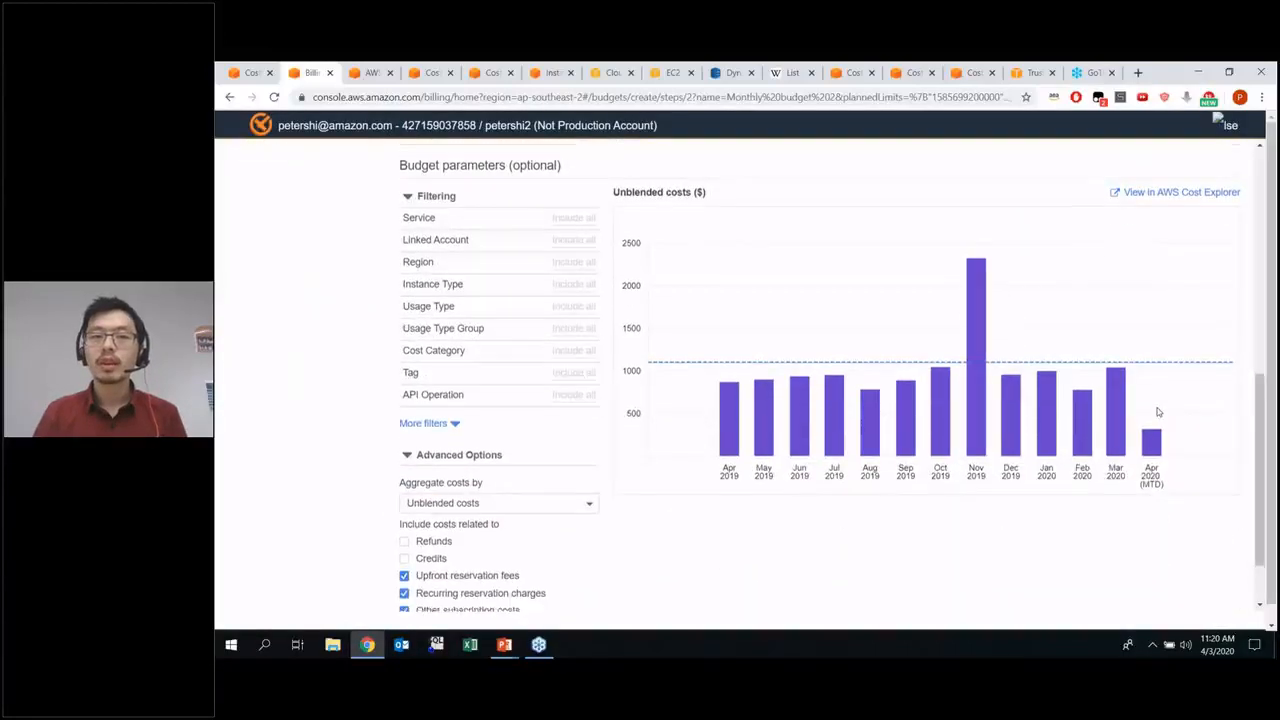
pyautogui.scroll(1, 1158, 411)
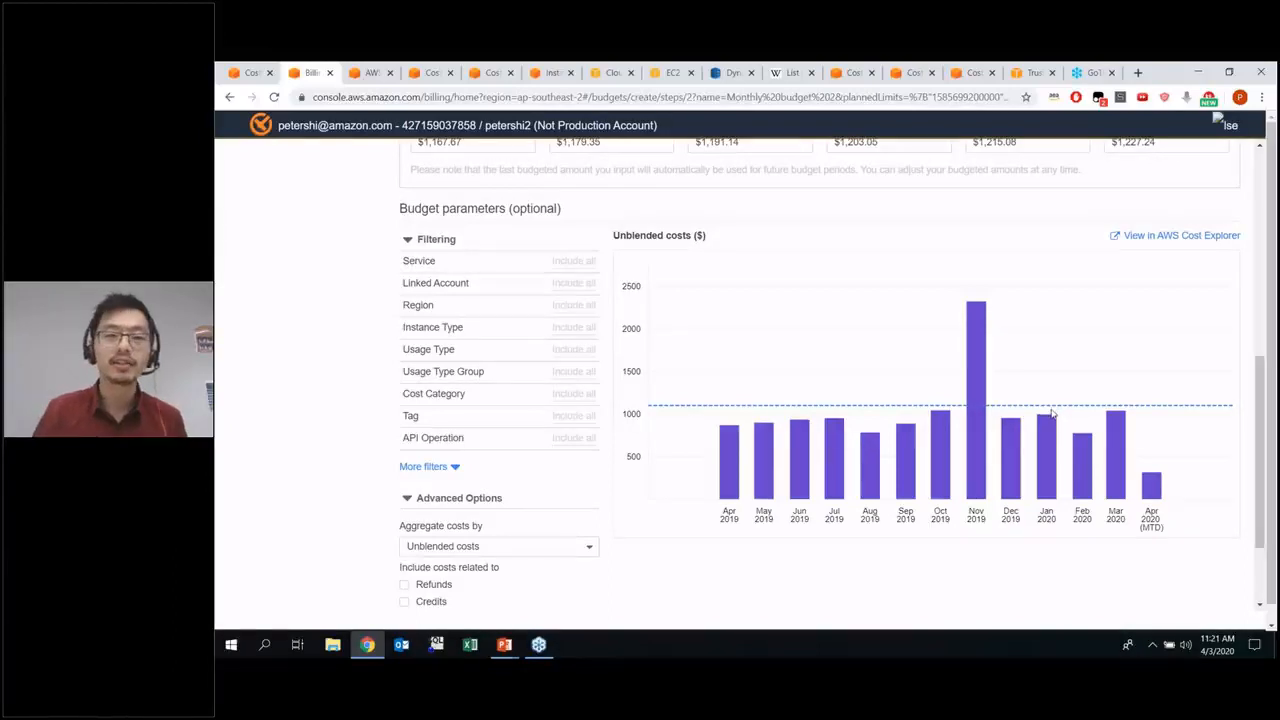
pyautogui.scroll(-3, 1050, 413)
pyautogui.click(1165, 595)
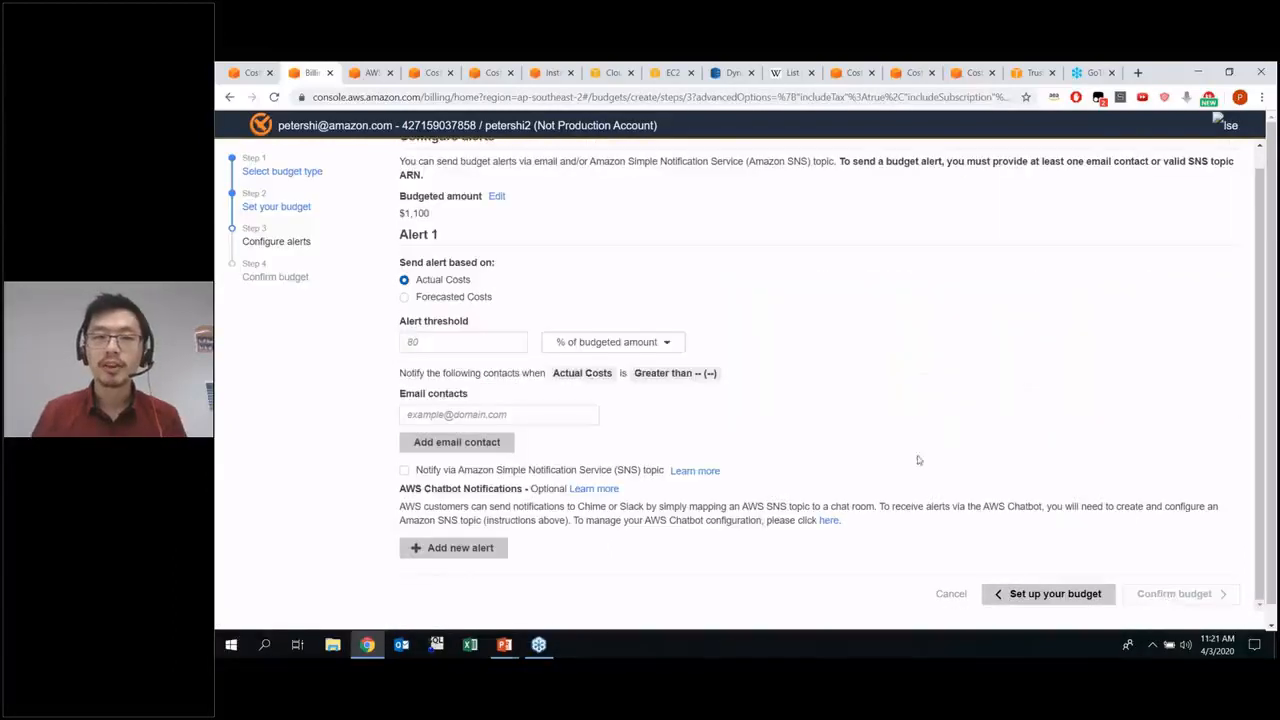
# Base the budget's first alert on forecasted costs with a threshold of 100% of the budgeted amount
pyautogui.scroll(1, 520, 284)
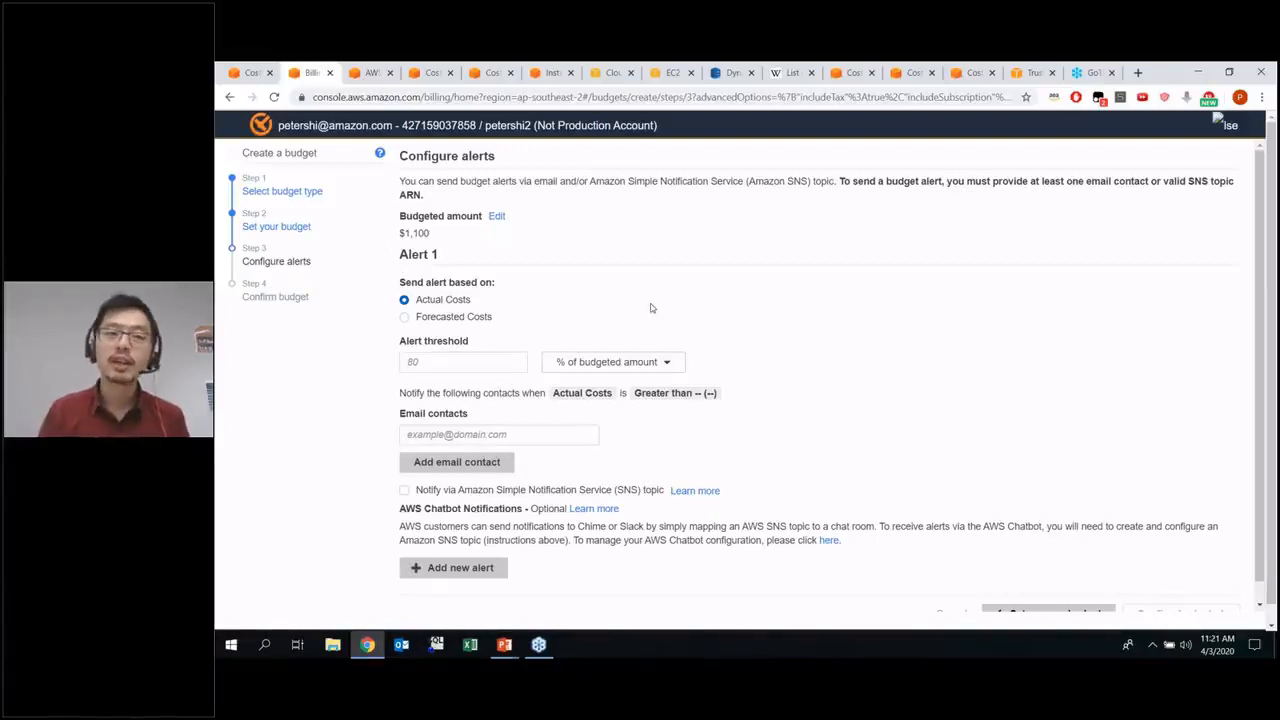
pyautogui.click(470, 318)
pyautogui.click(476, 363)
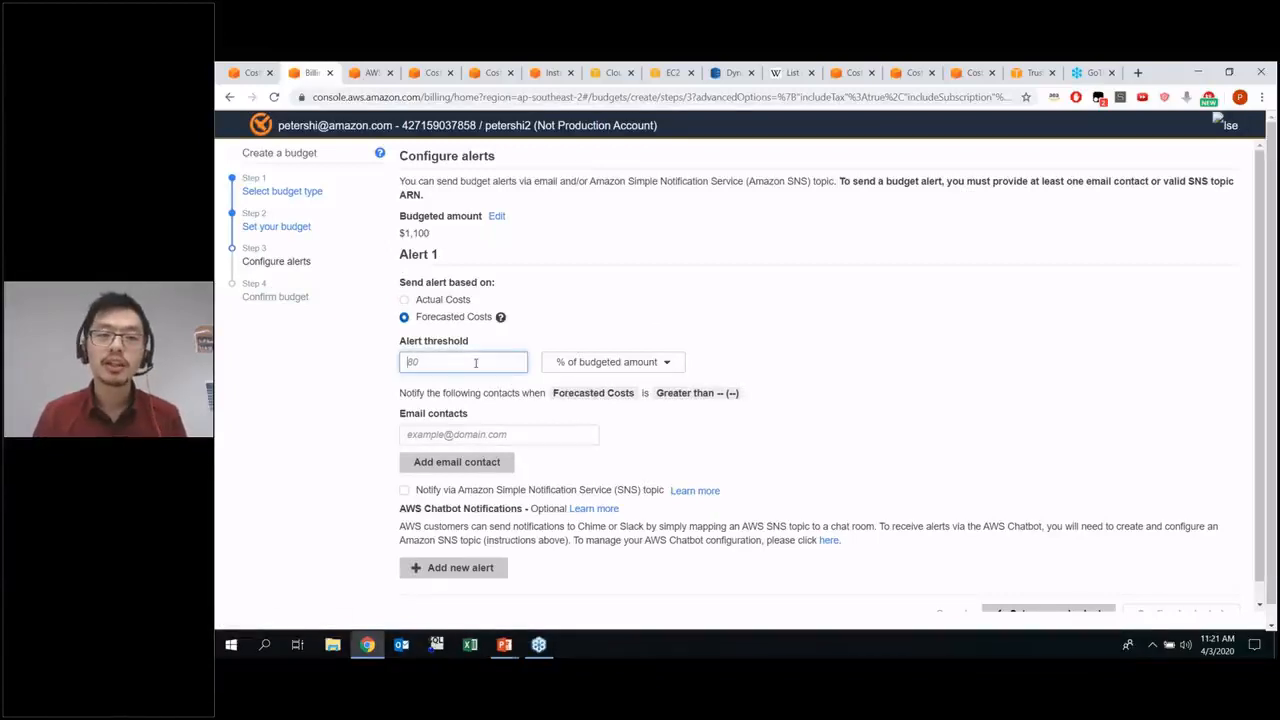
pyautogui.write('100')
pyautogui.click(744, 315)
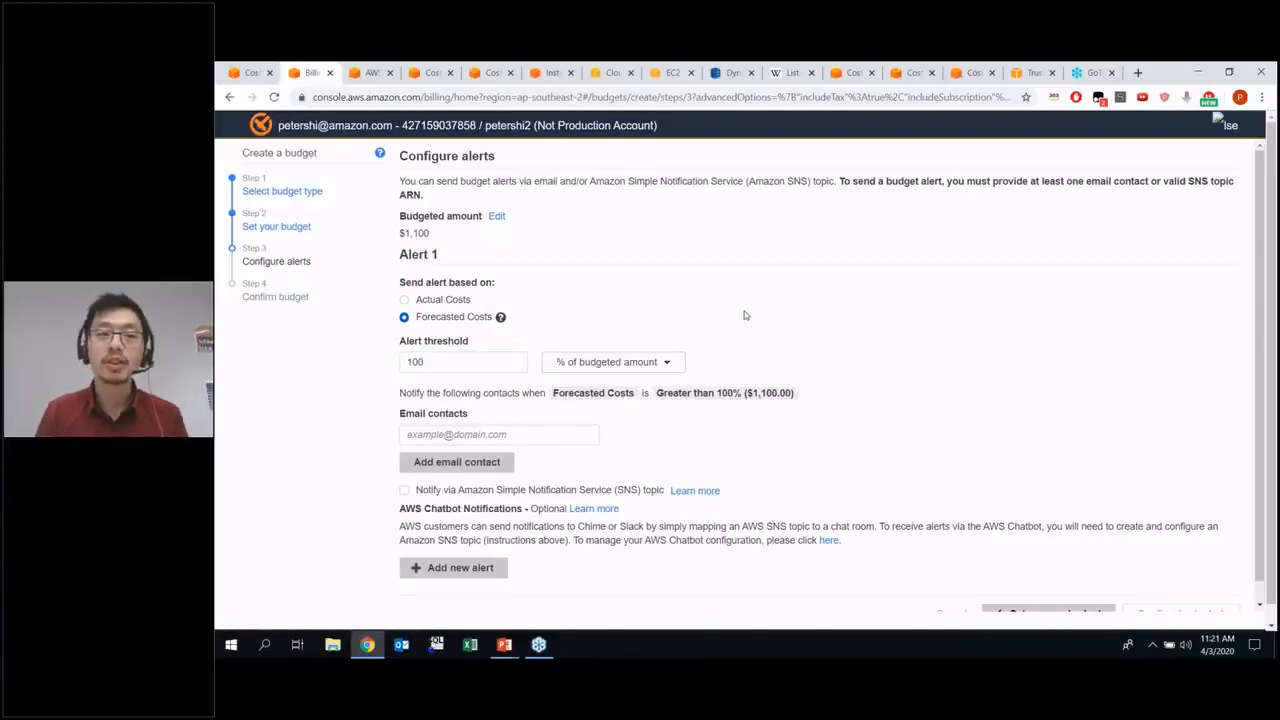
# Fill in the alert's email contact with the account owner's suggested email address
pyautogui.click(516, 434)
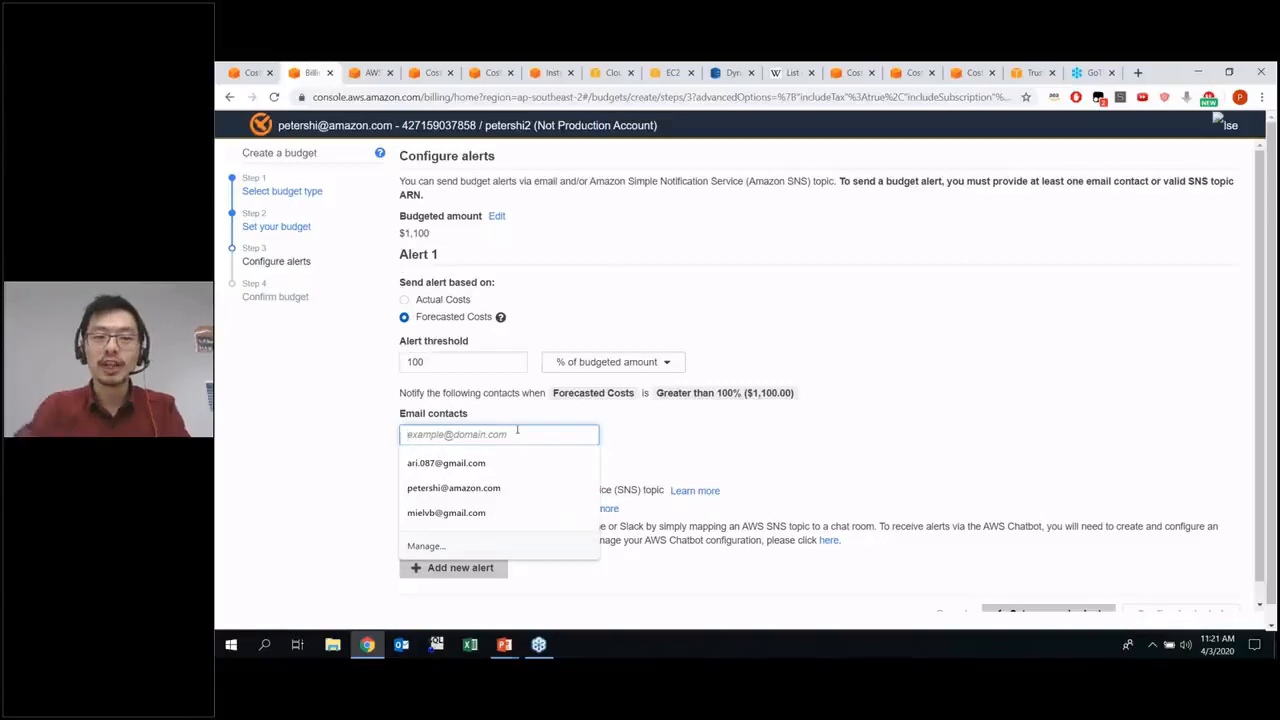
pyautogui.click(453, 463)
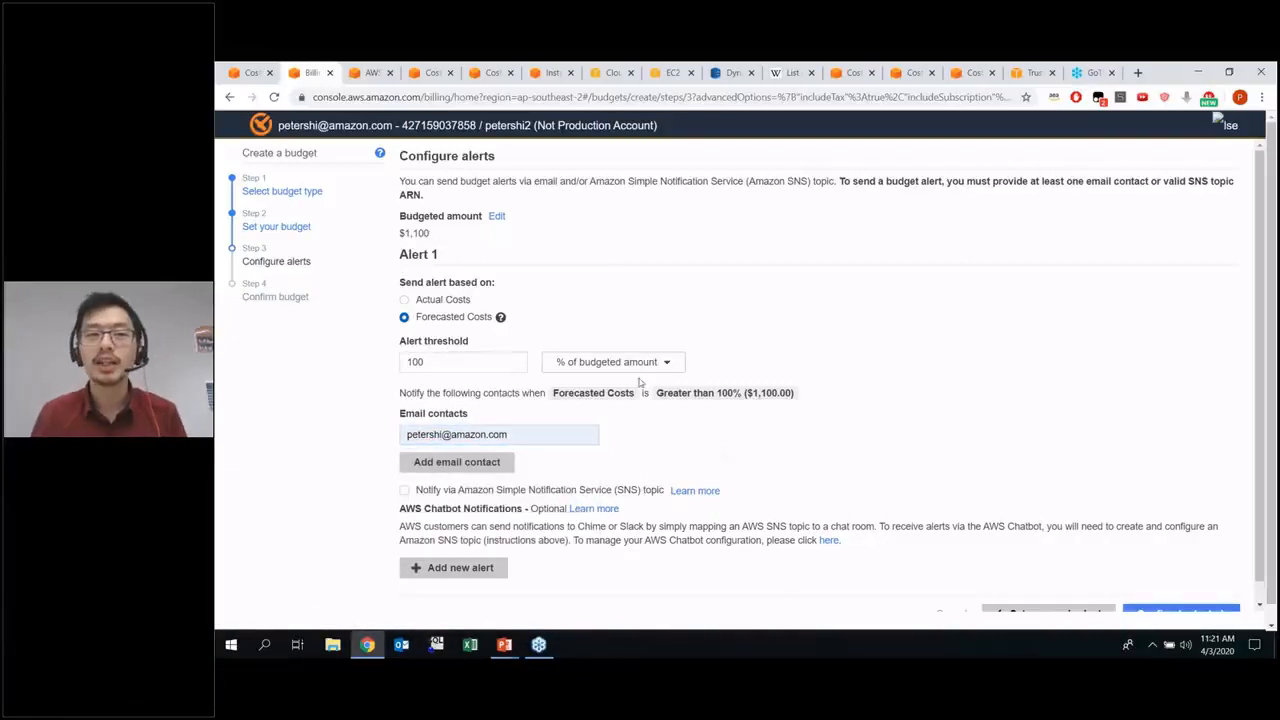
pyautogui.click(414, 362)
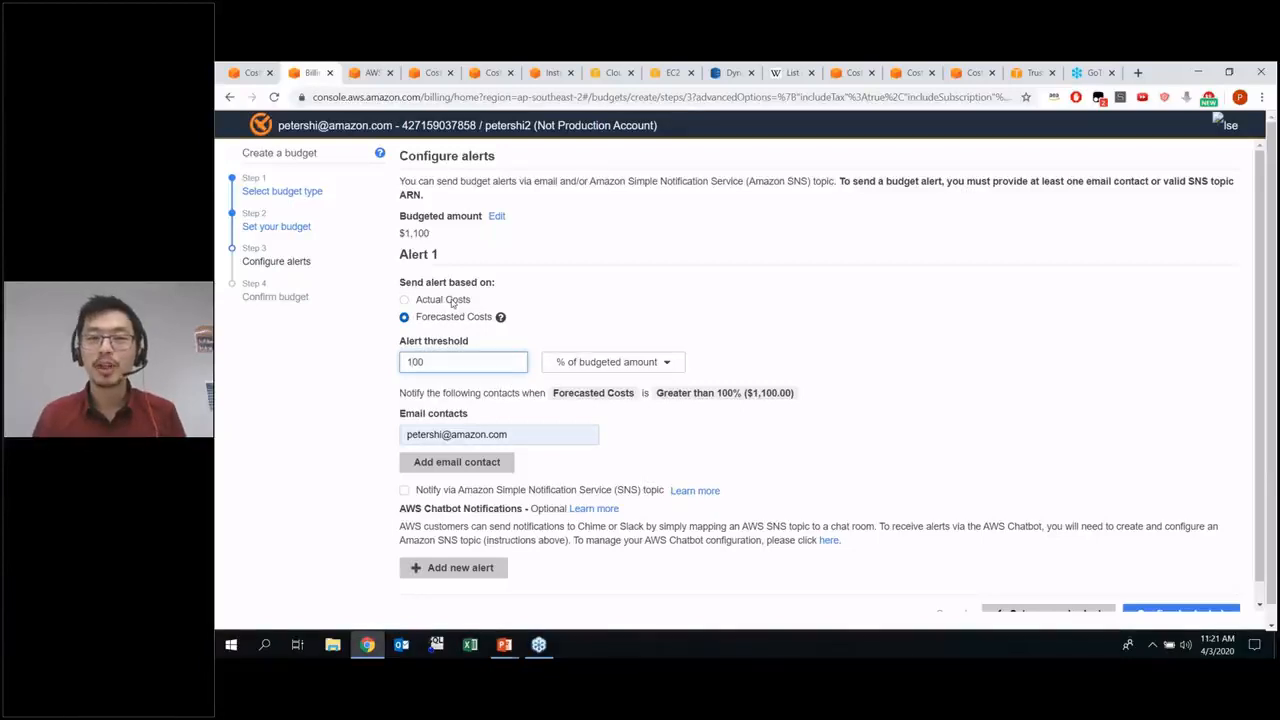
# Proceed to the budget confirmation, review the details and monthly amounts, and create the budget
pyautogui.scroll(-2, 951, 405)
pyautogui.click(1216, 597)
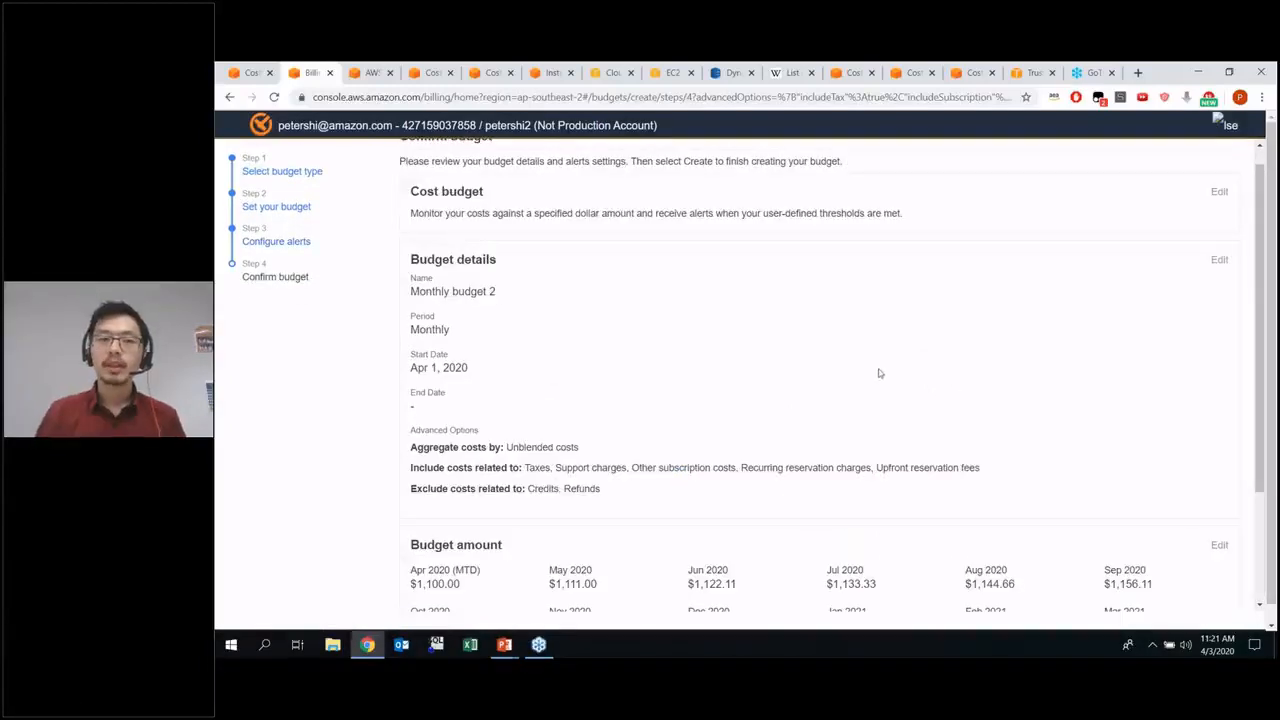
pyautogui.scroll(-3, 750, 330)
pyautogui.click(1216, 594)
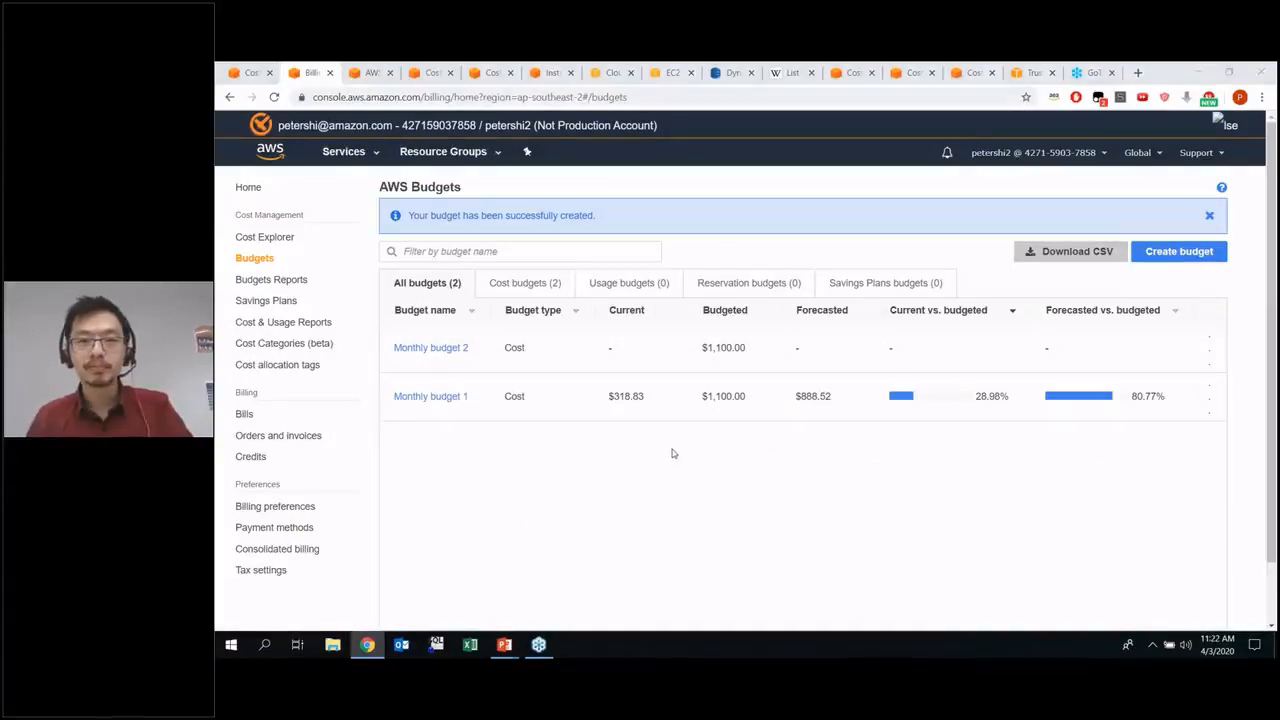
pyautogui.hotkey('alt', 'Tab')
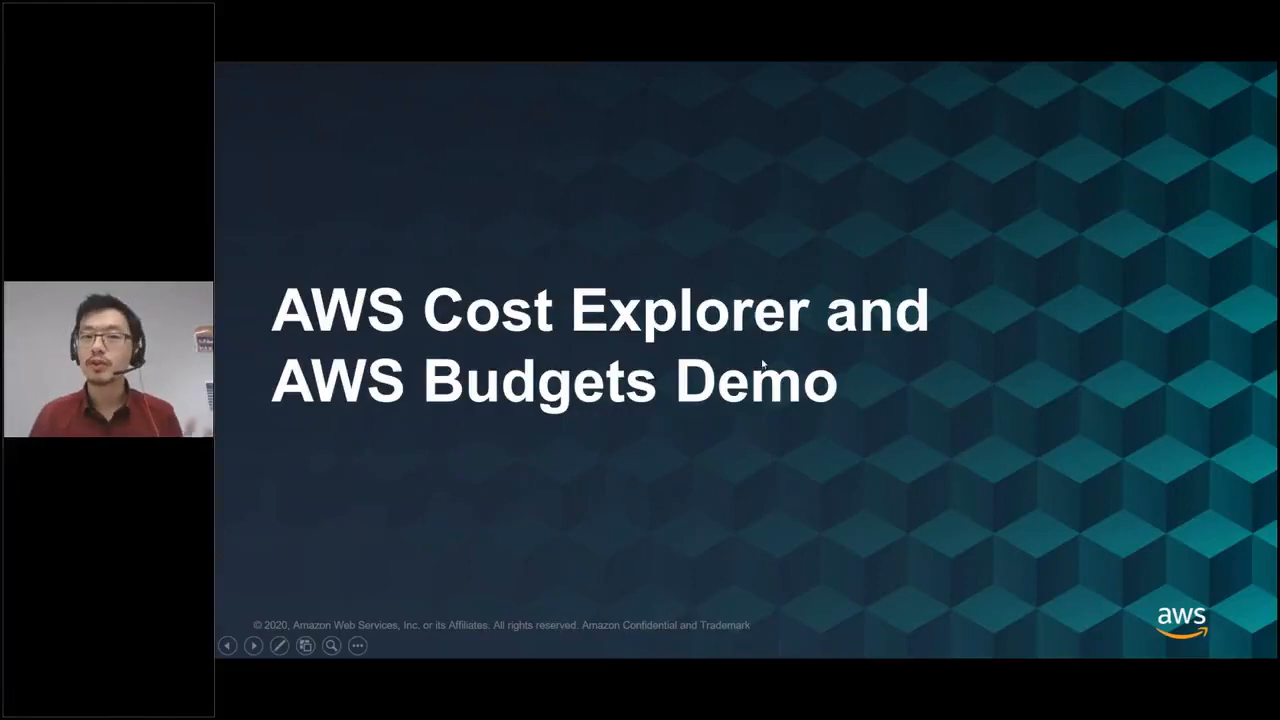
pyautogui.click(981, 428)
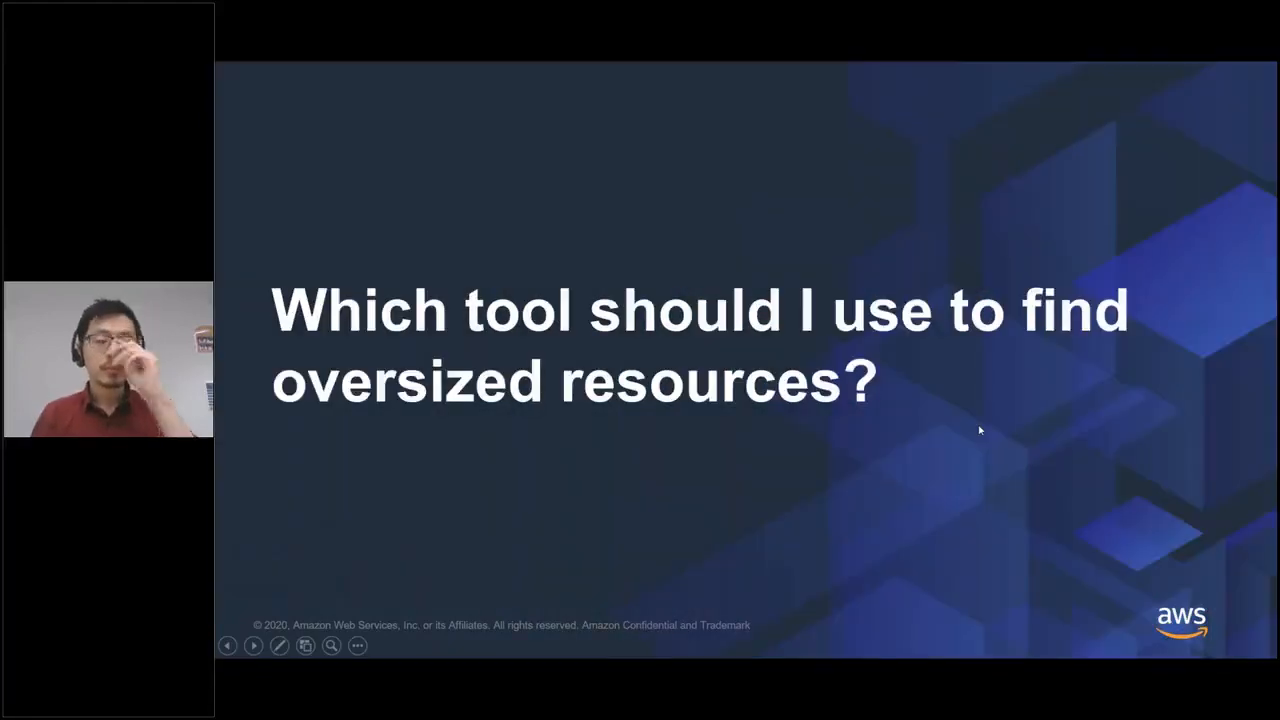
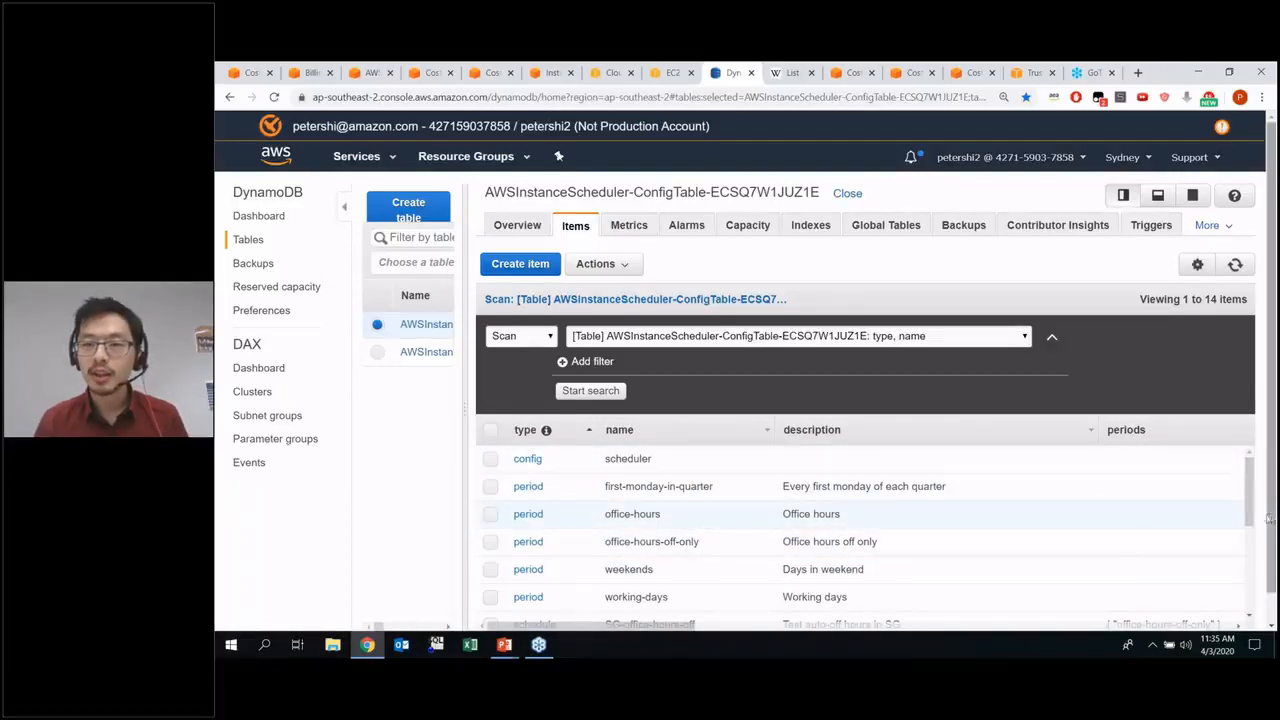
# Examine the period and timezone assigned to the au-office-hours schedule in the Instance Scheduler configuration table
pyautogui.scroll(-1, 1250, 484)
pyautogui.moveTo(1252, 484); pyautogui.dragTo(1248, 530)
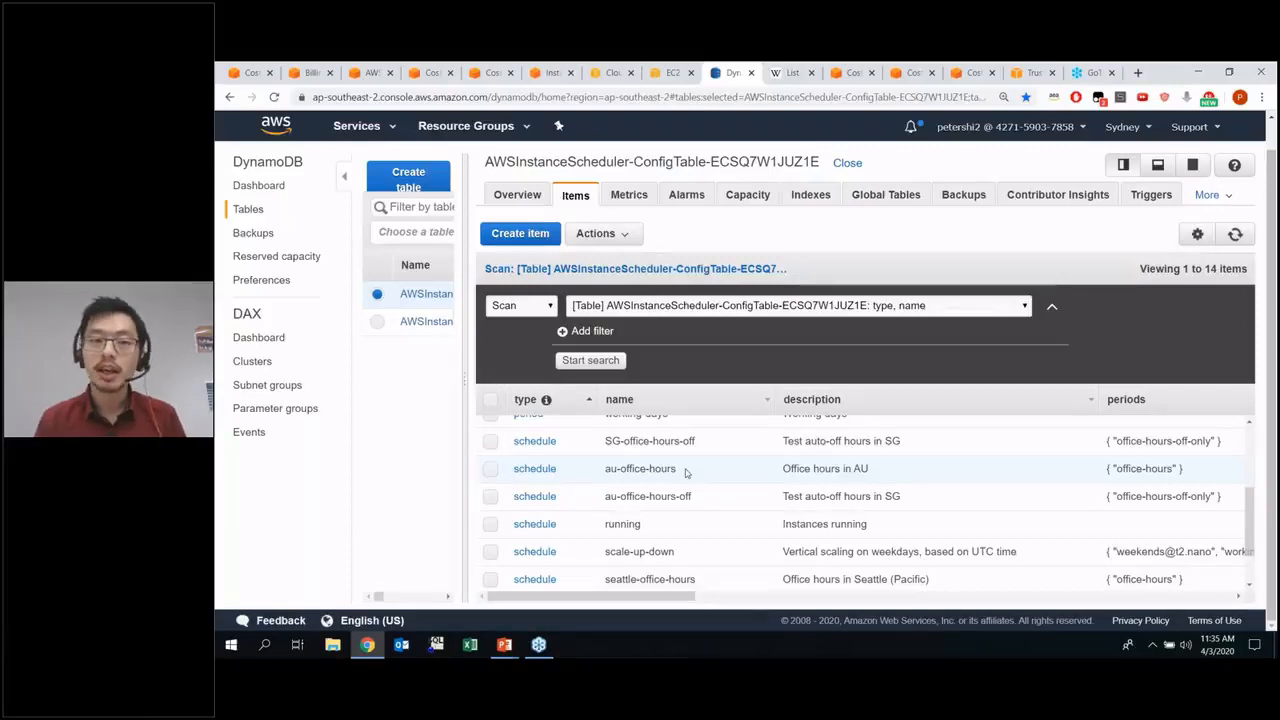
pyautogui.moveTo(684, 472); pyautogui.dragTo(602, 470)
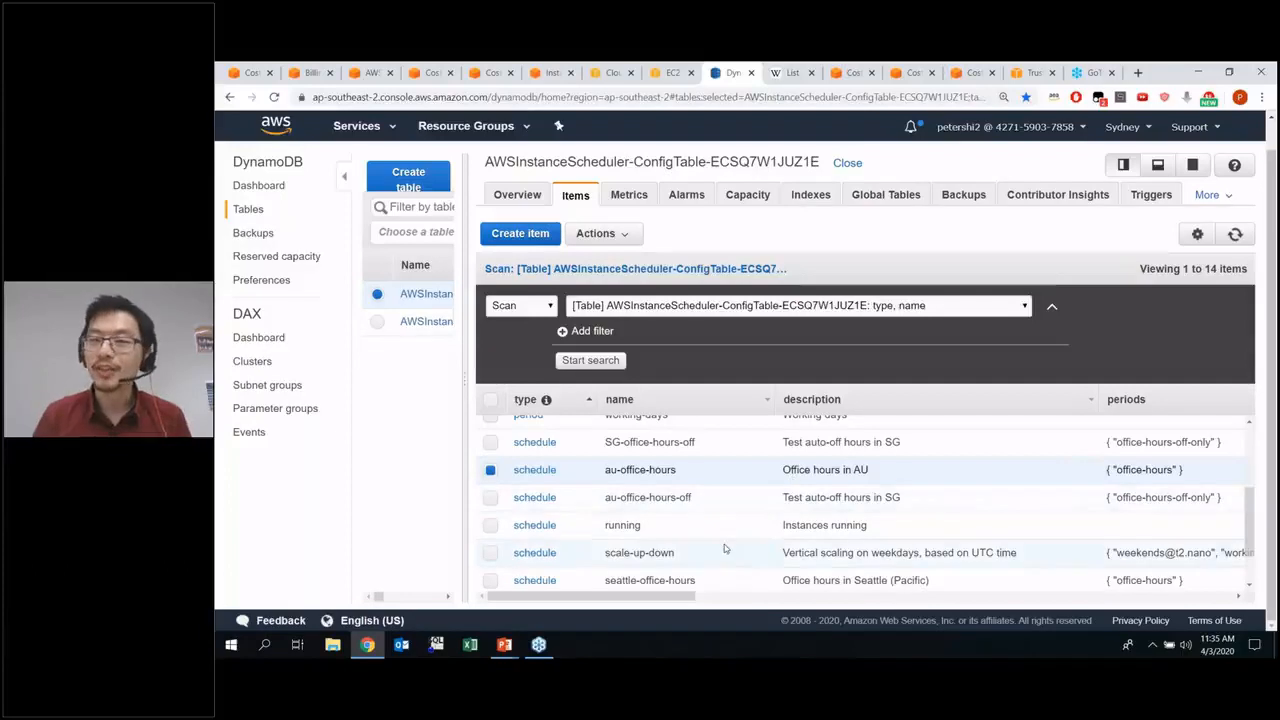
pyautogui.moveTo(645, 600); pyautogui.dragTo(788, 600)
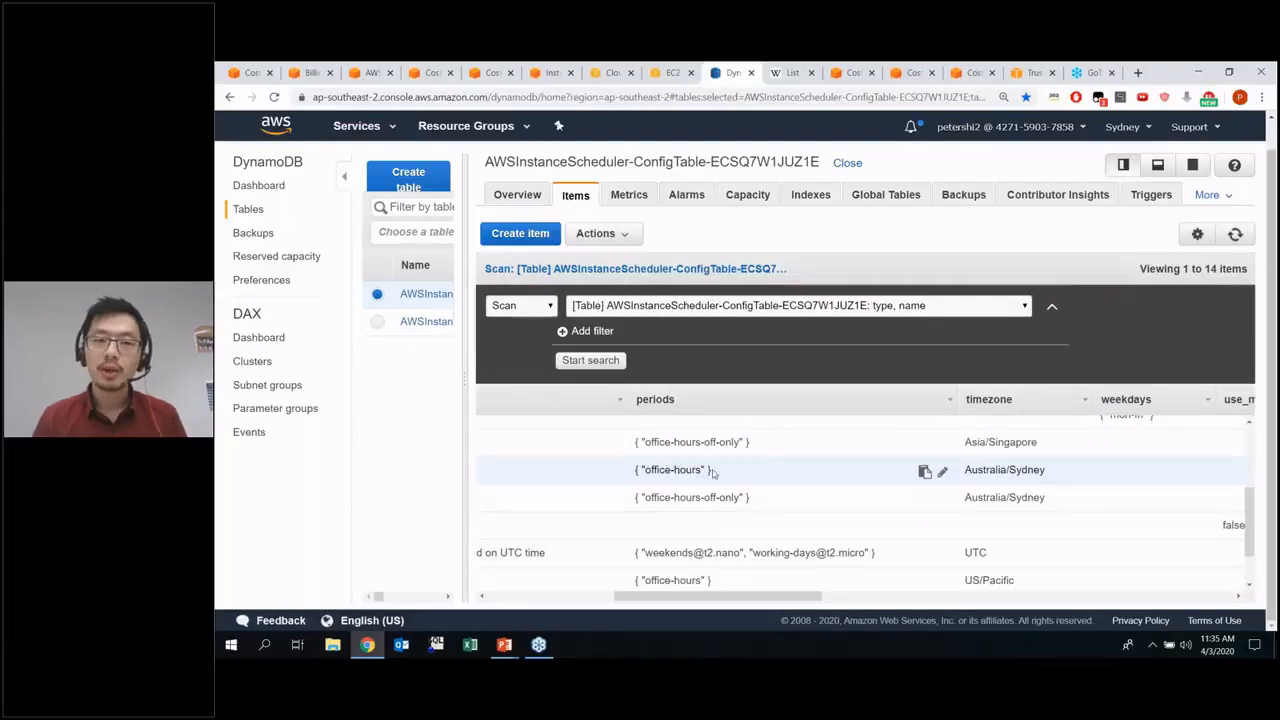
pyautogui.moveTo(747, 597); pyautogui.dragTo(597, 600)
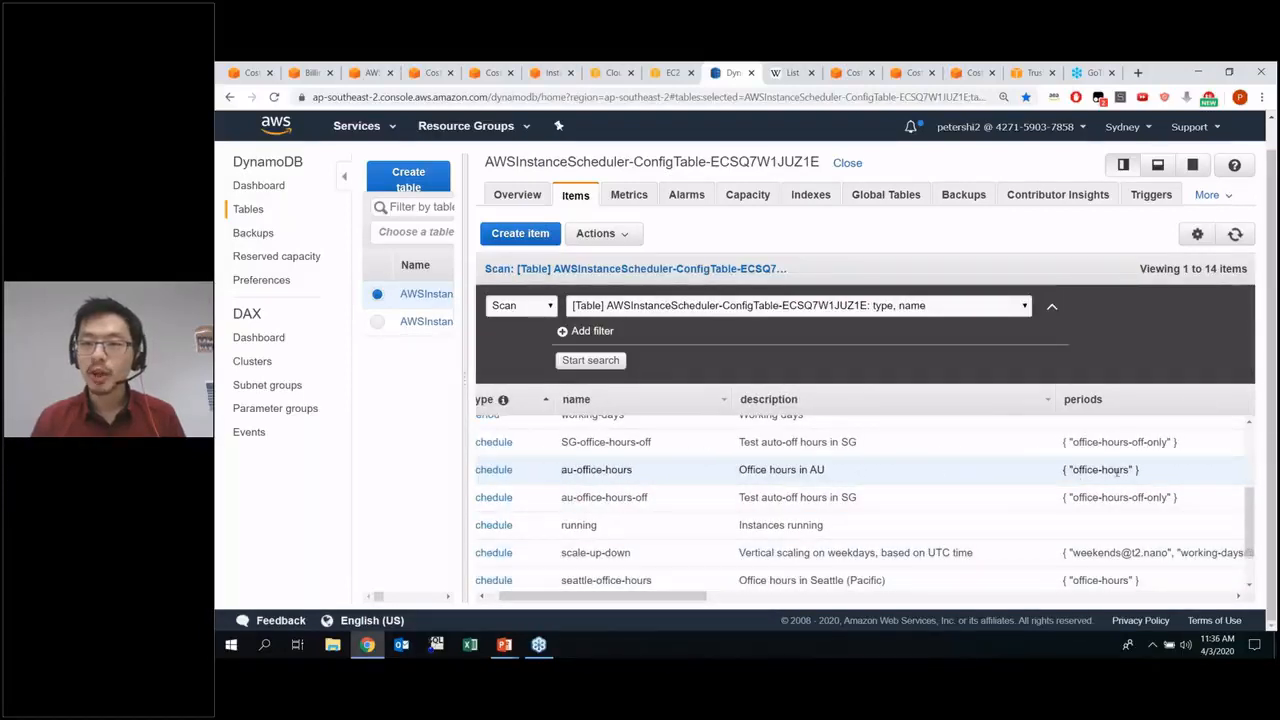
pyautogui.moveTo(677, 599); pyautogui.dragTo(620, 599)
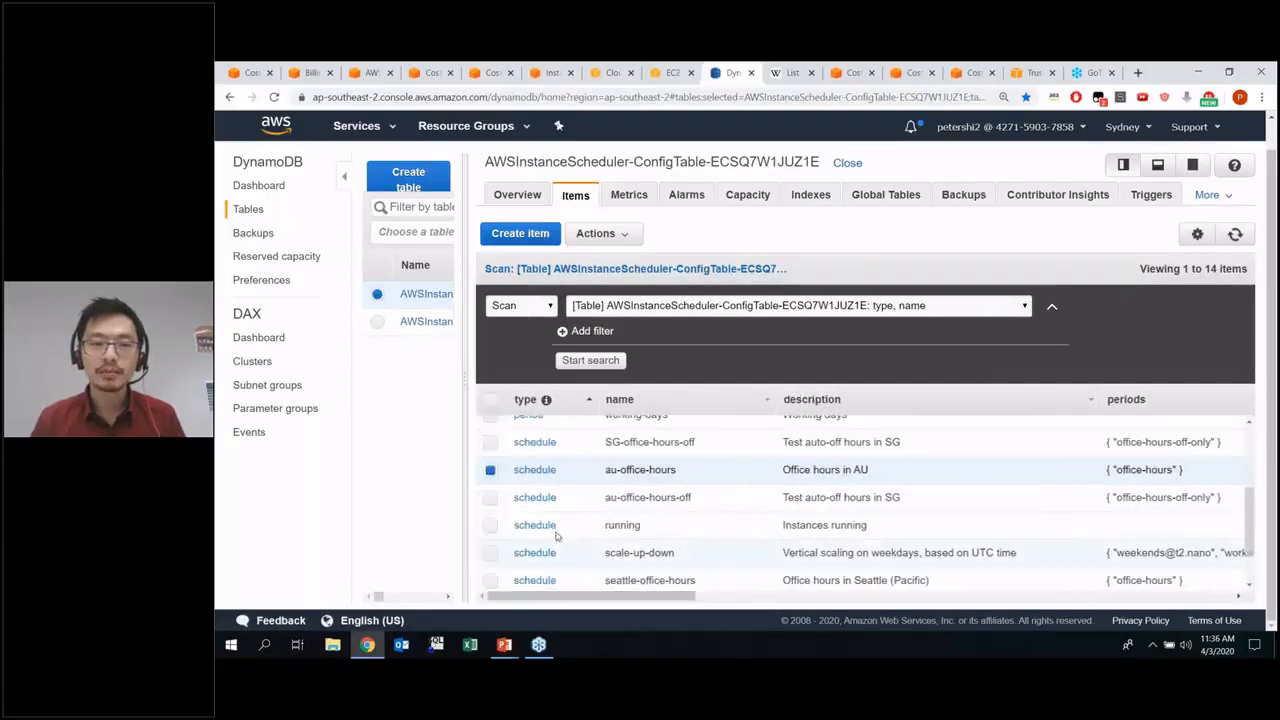
# Select the office-hours period item and examine its weekdays, begin time and end time
pyautogui.scroll(1, 557, 534)
pyautogui.scroll(3, 545, 530)
pyautogui.click(490, 483)
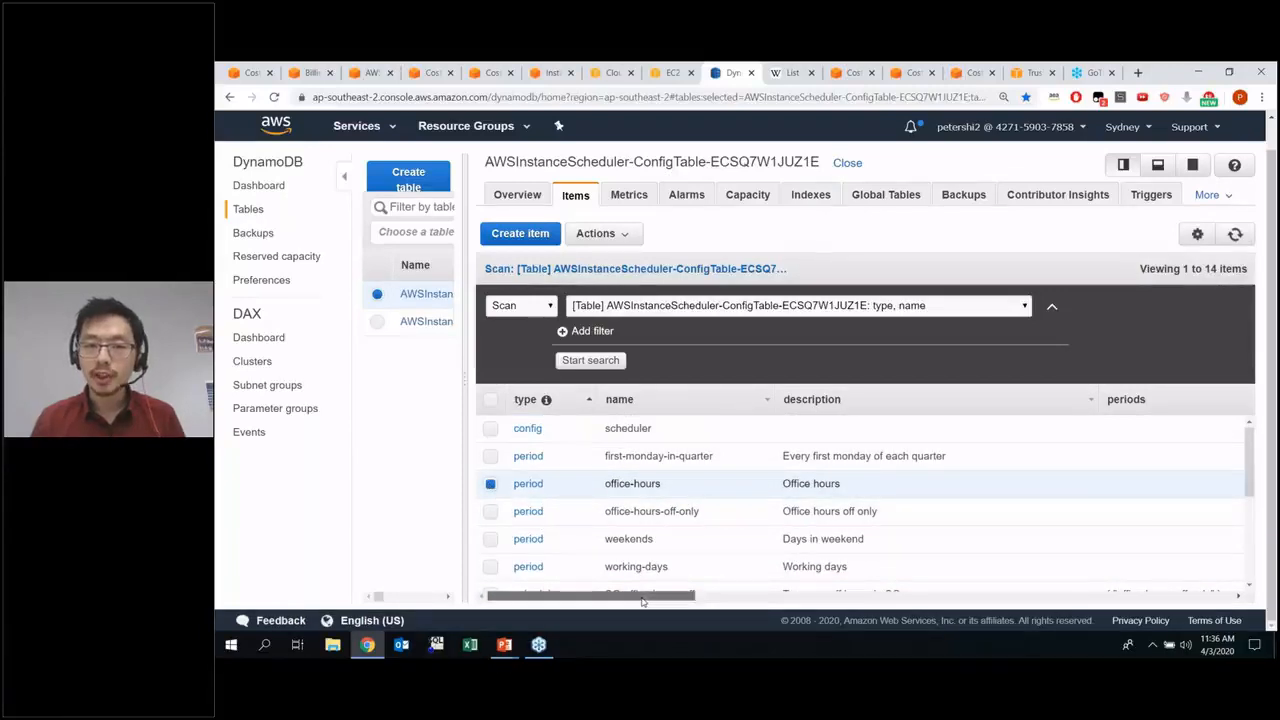
pyautogui.moveTo(642, 600); pyautogui.dragTo(876, 603)
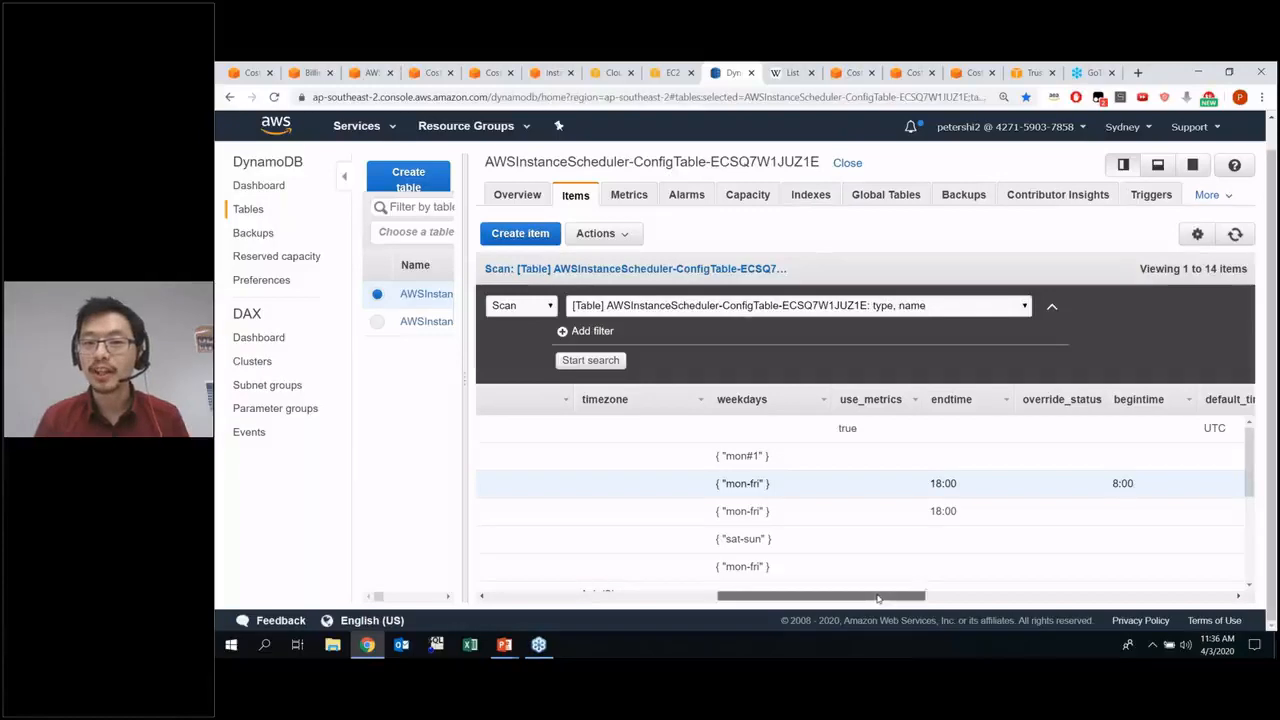
pyautogui.hscroll(1, 725, 483)
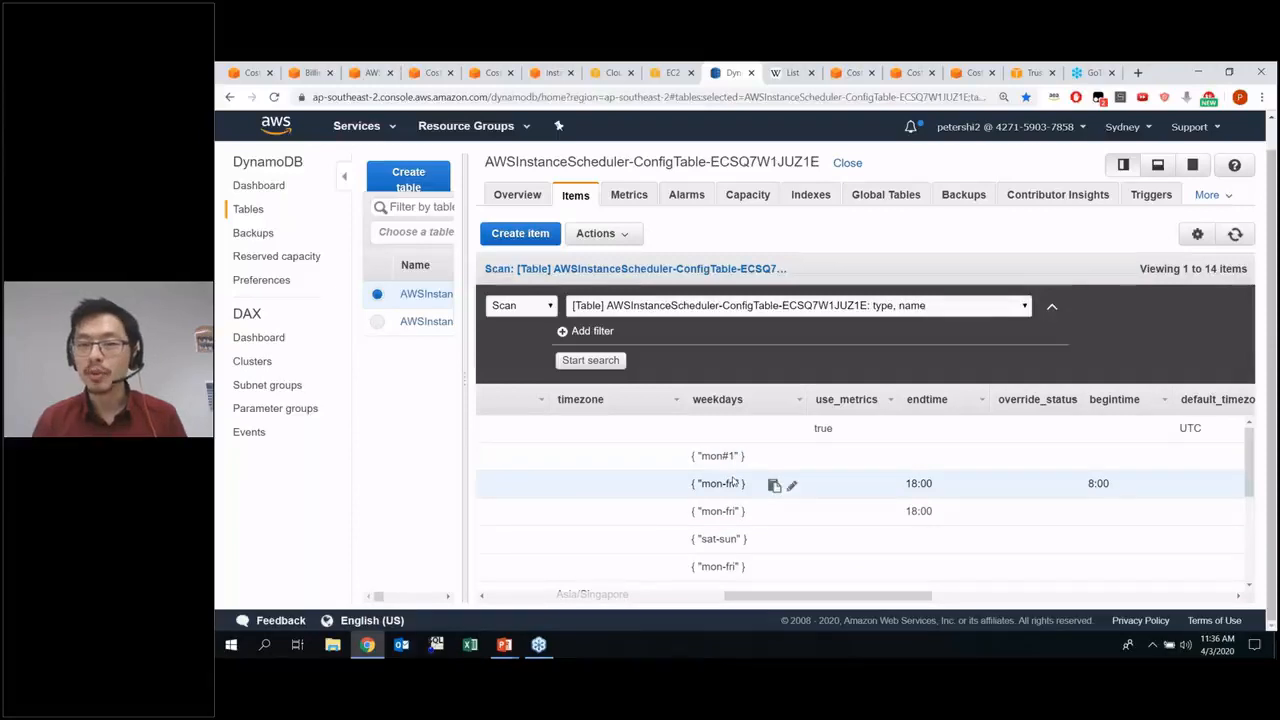
pyautogui.moveTo(859, 598); pyautogui.dragTo(946, 599)
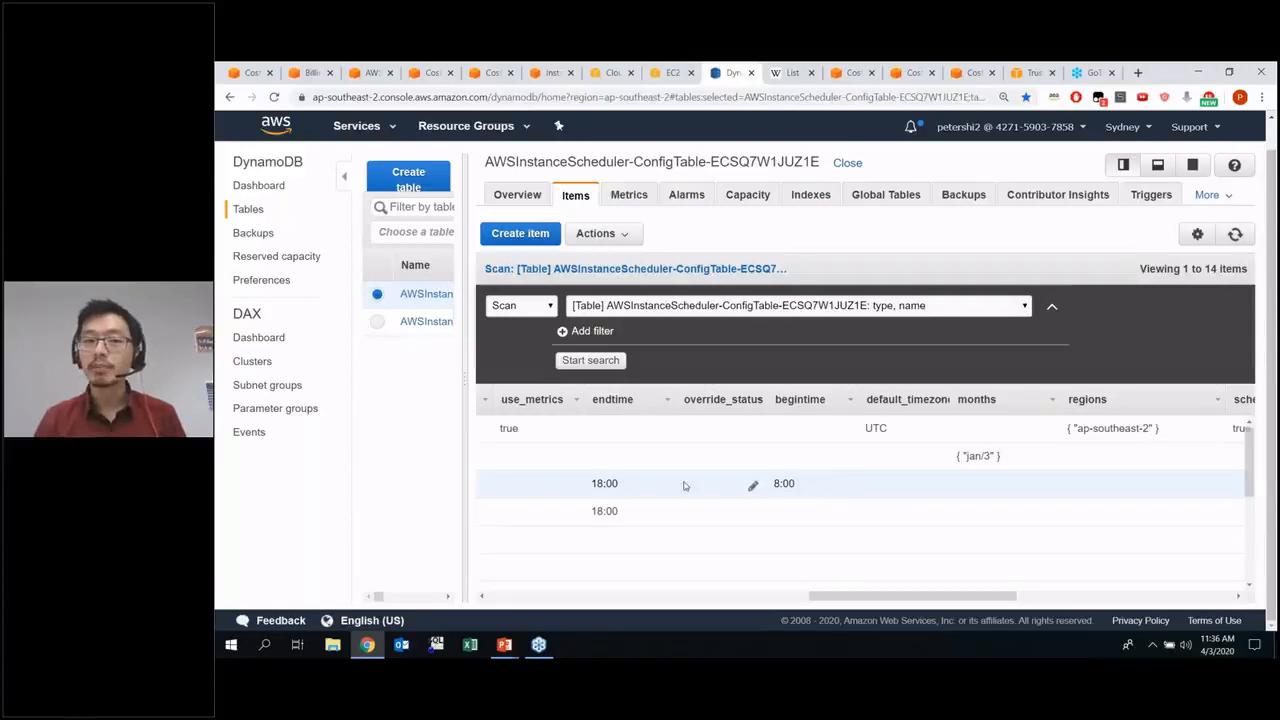
pyautogui.hscroll(-5, 604, 483)
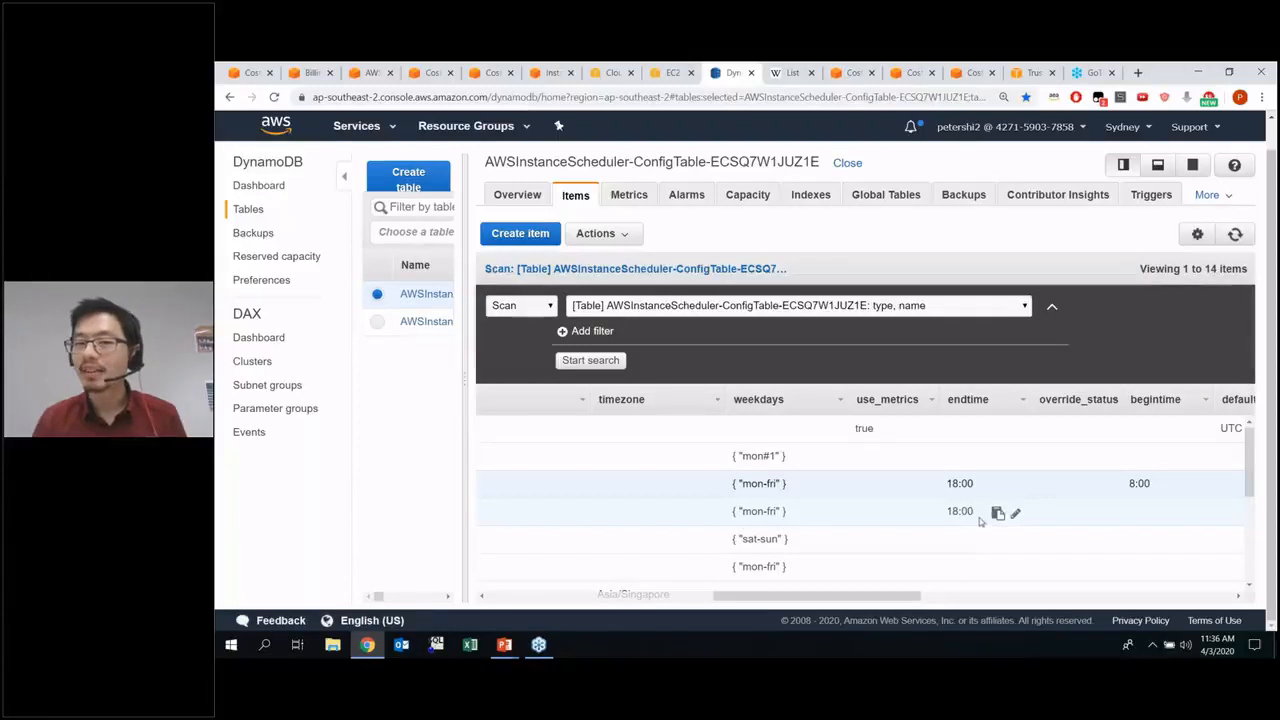
pyautogui.moveTo(852, 597); pyautogui.dragTo(628, 598)
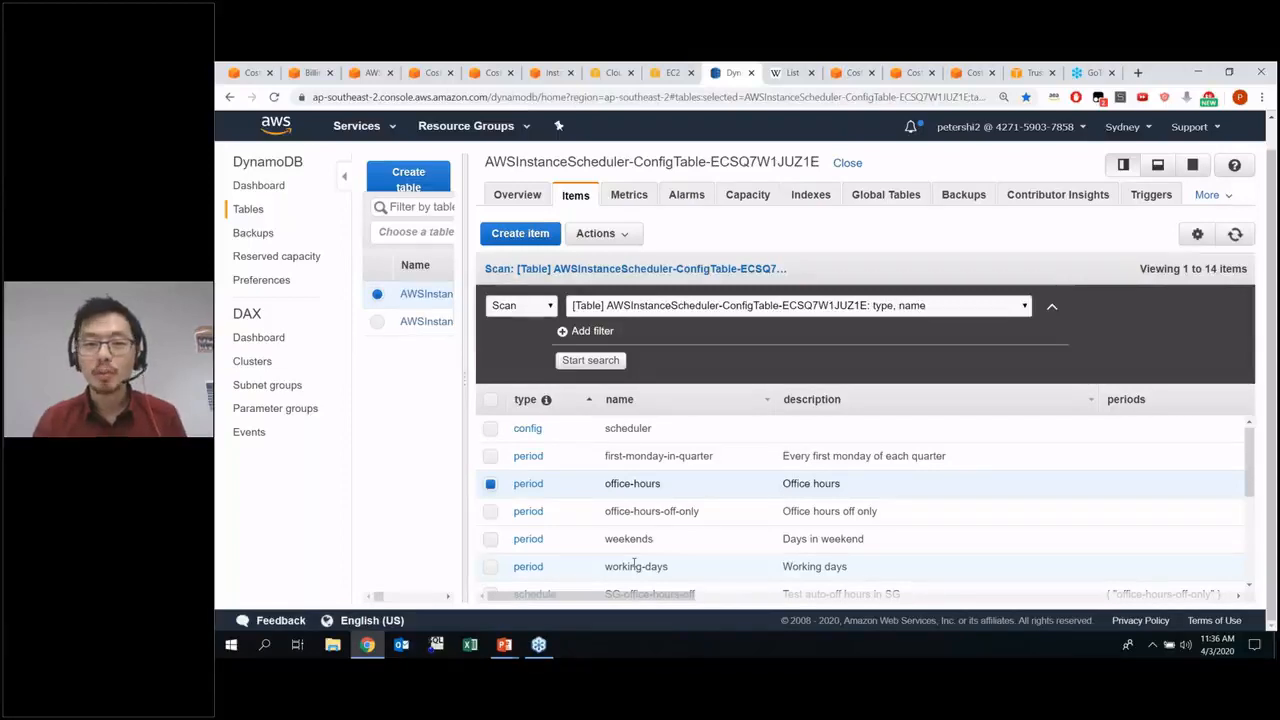
# Select only the office-hours-off-only period item and examine its weekdays and end time
pyautogui.click(491, 512)
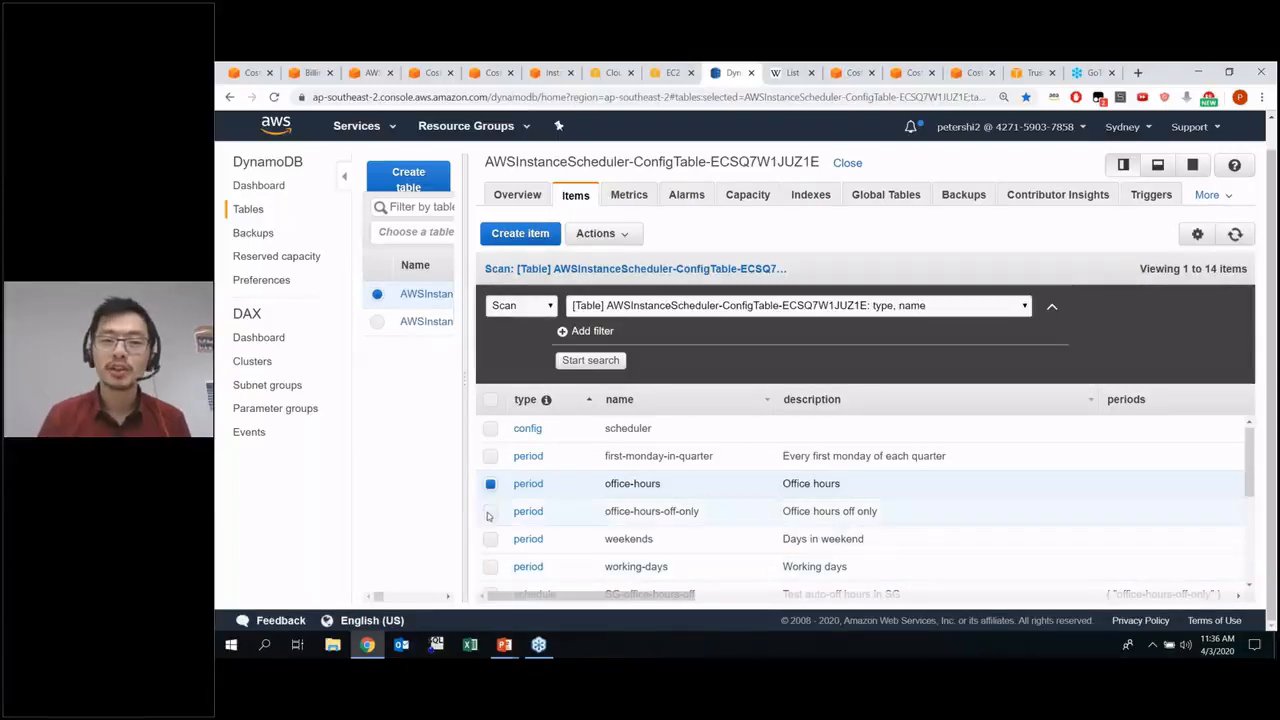
pyautogui.click(492, 485)
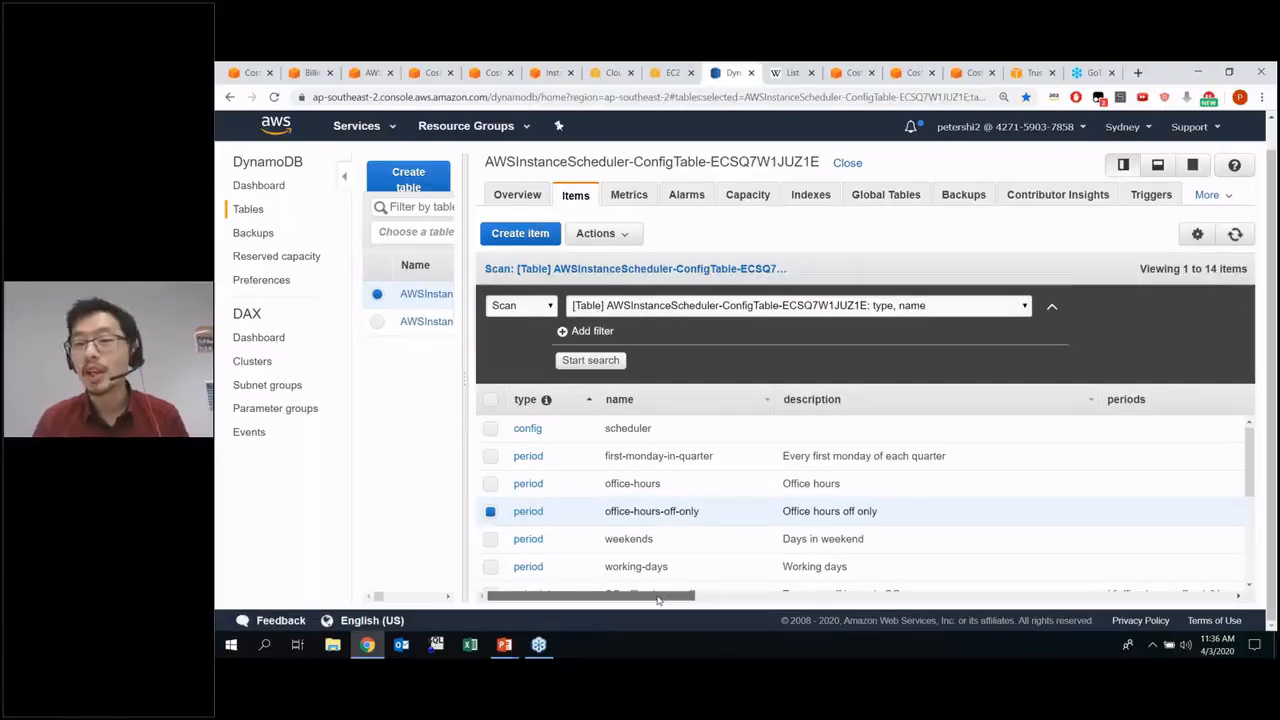
pyautogui.moveTo(658, 600); pyautogui.dragTo(828, 598)
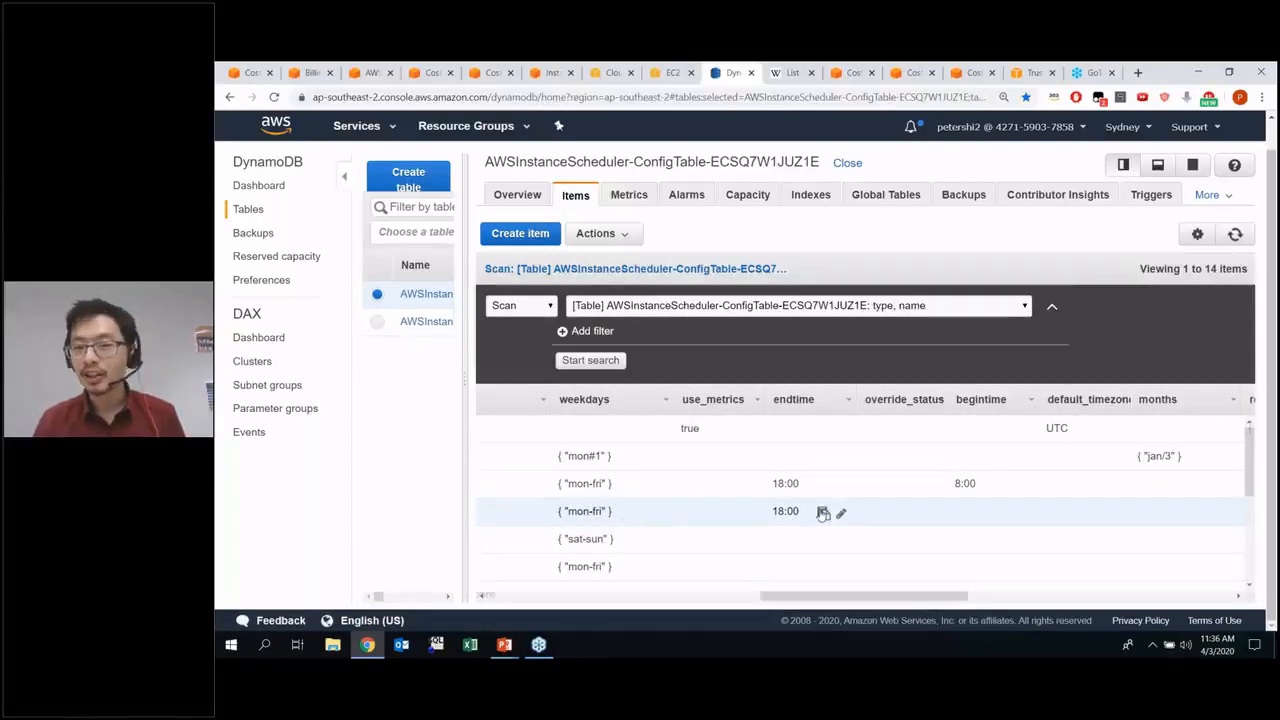
pyautogui.moveTo(853, 598); pyautogui.dragTo(640, 598)
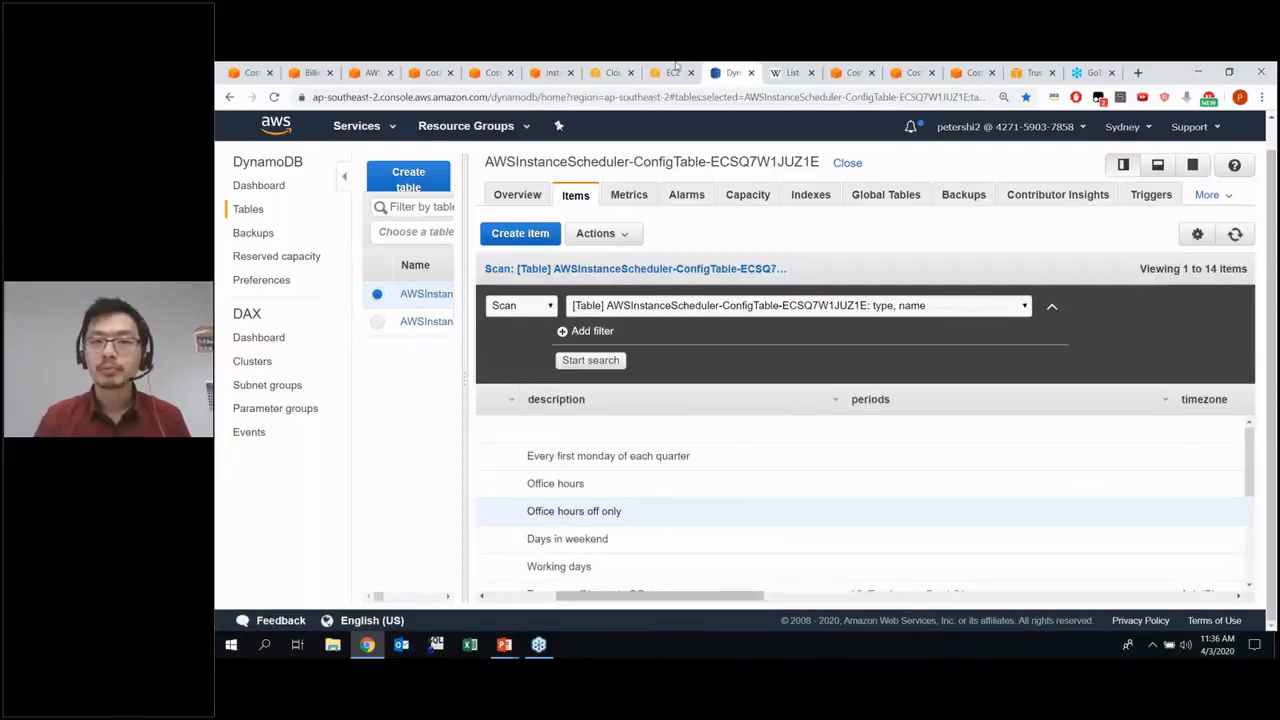
# Switch to the EC2 instances list and leave only the "scheduling - optimised" instance selected
pyautogui.click(672, 72)
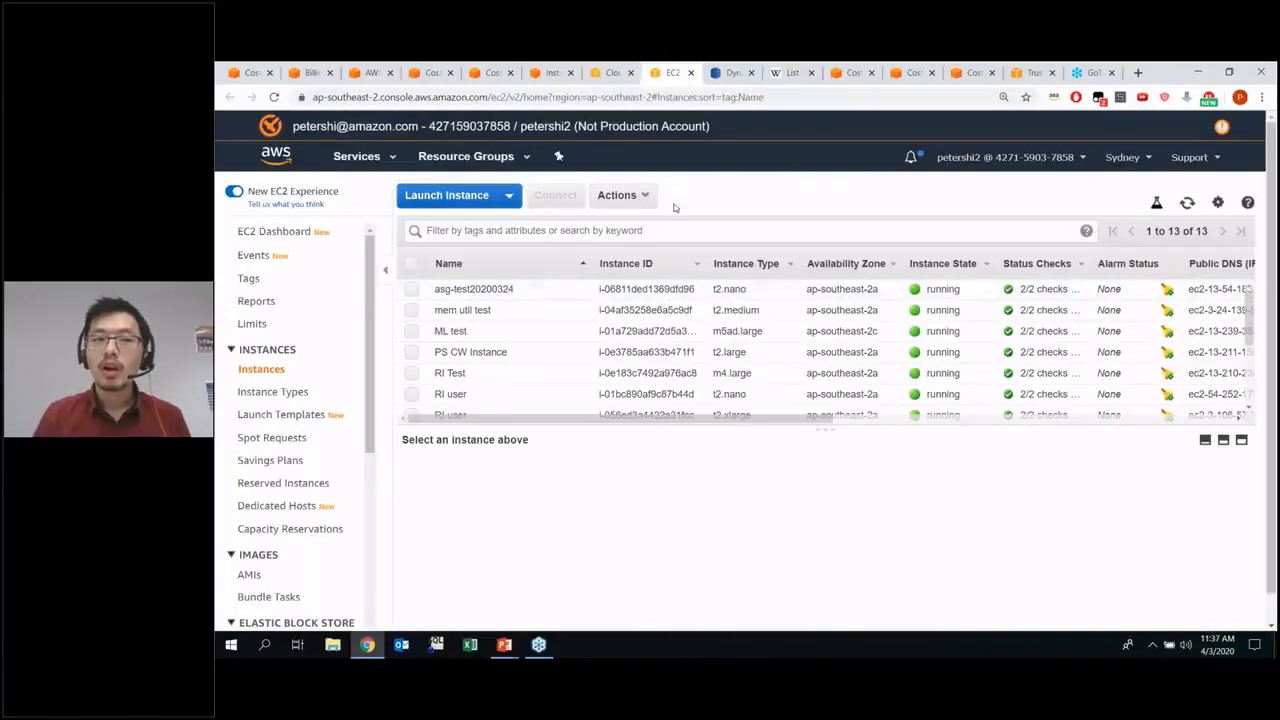
pyautogui.click(836, 72)
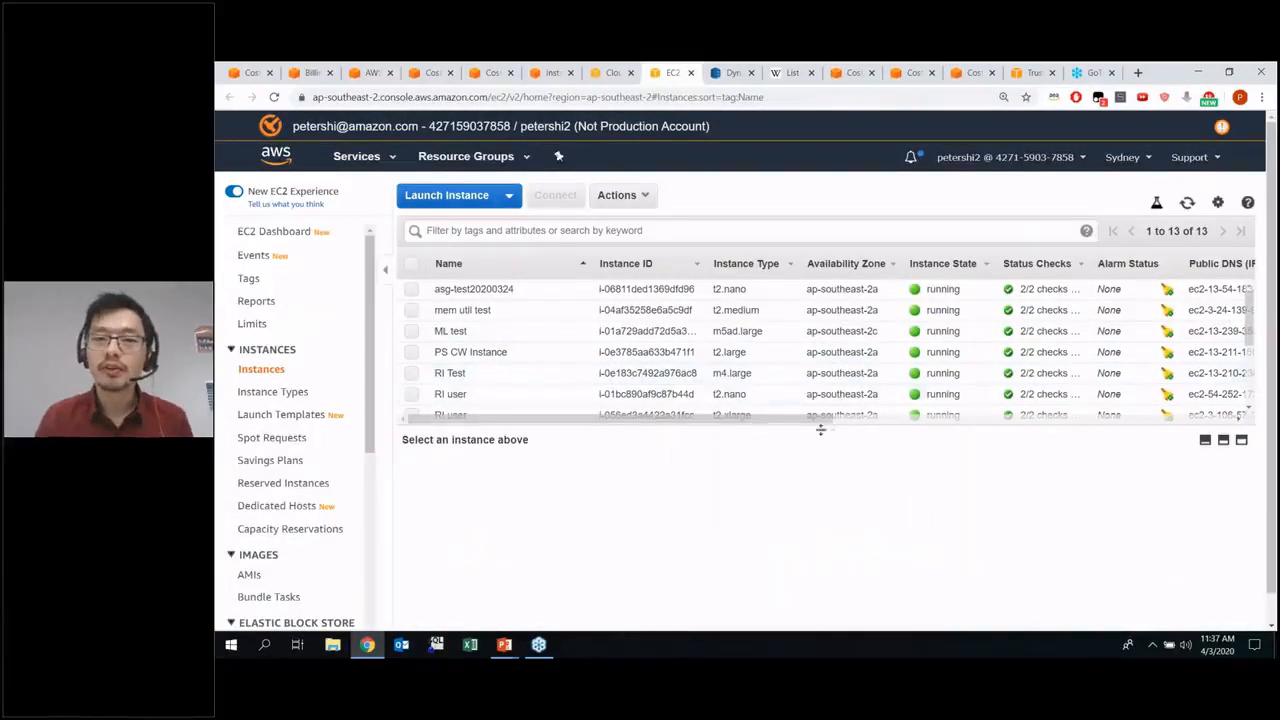
pyautogui.moveTo(831, 428); pyautogui.dragTo(831, 518)
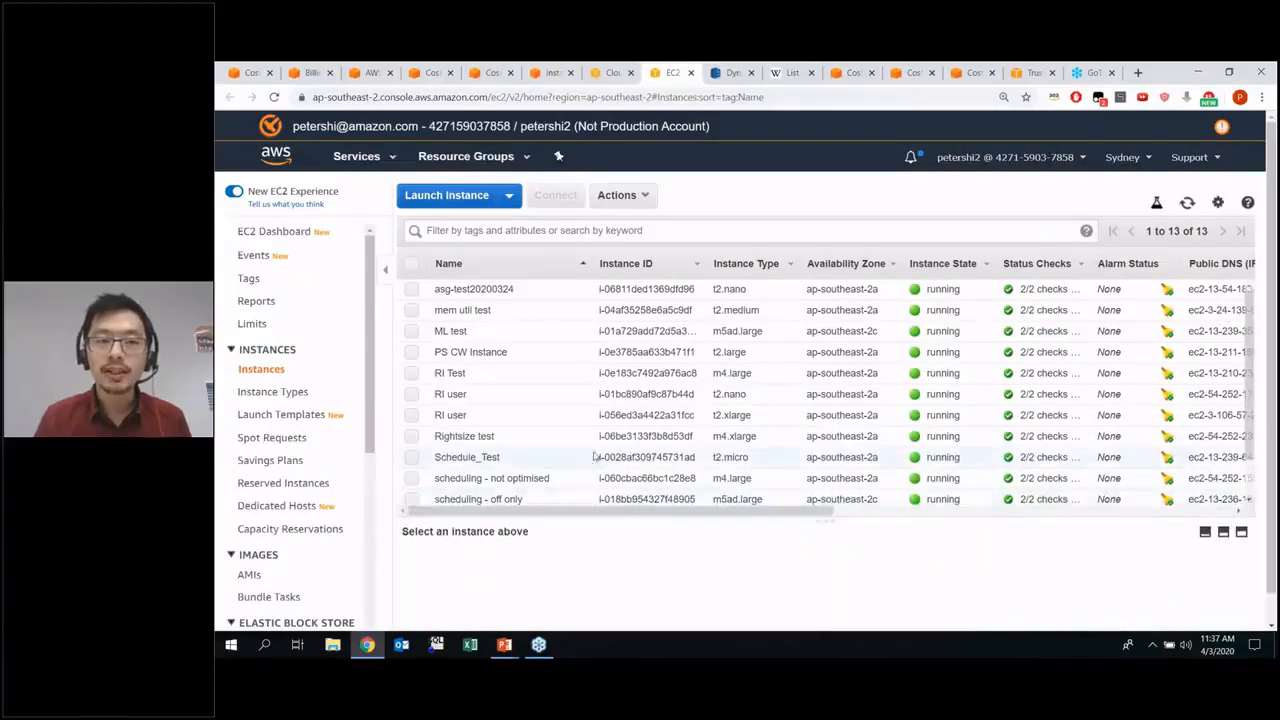
pyautogui.scroll(-1, 575, 434)
pyautogui.scroll(-1, 575, 434)
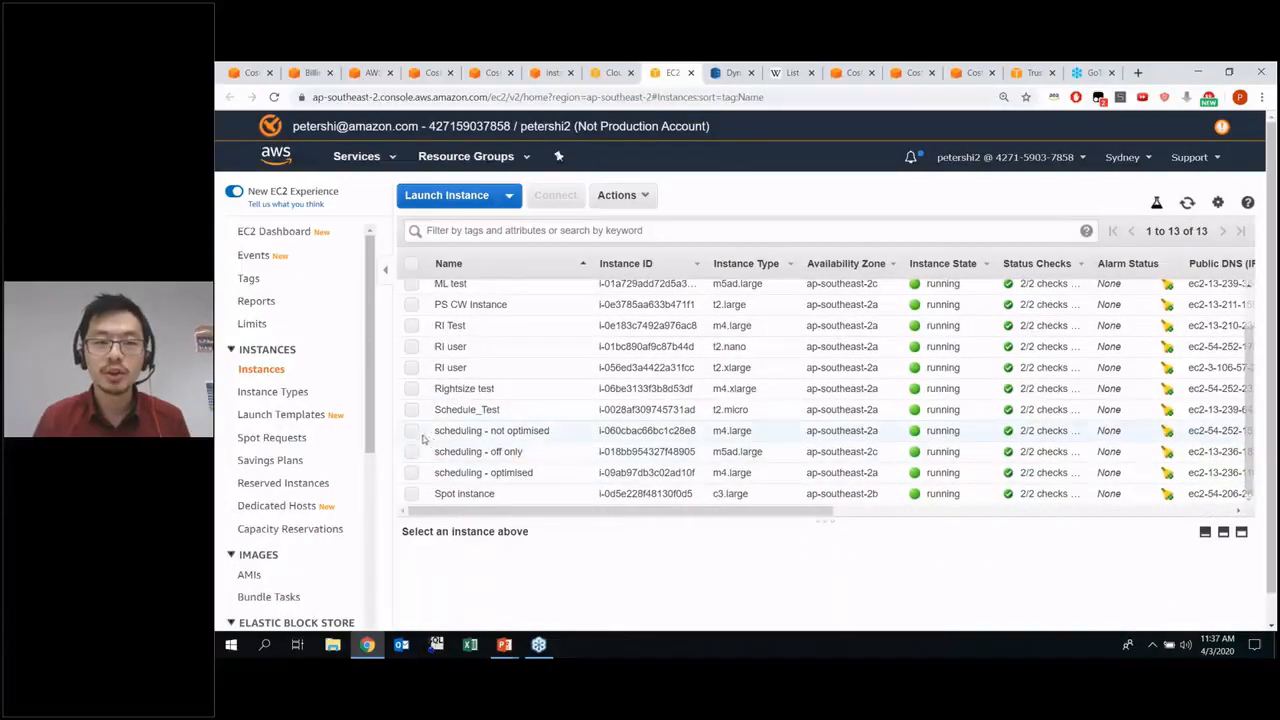
pyautogui.click(411, 432)
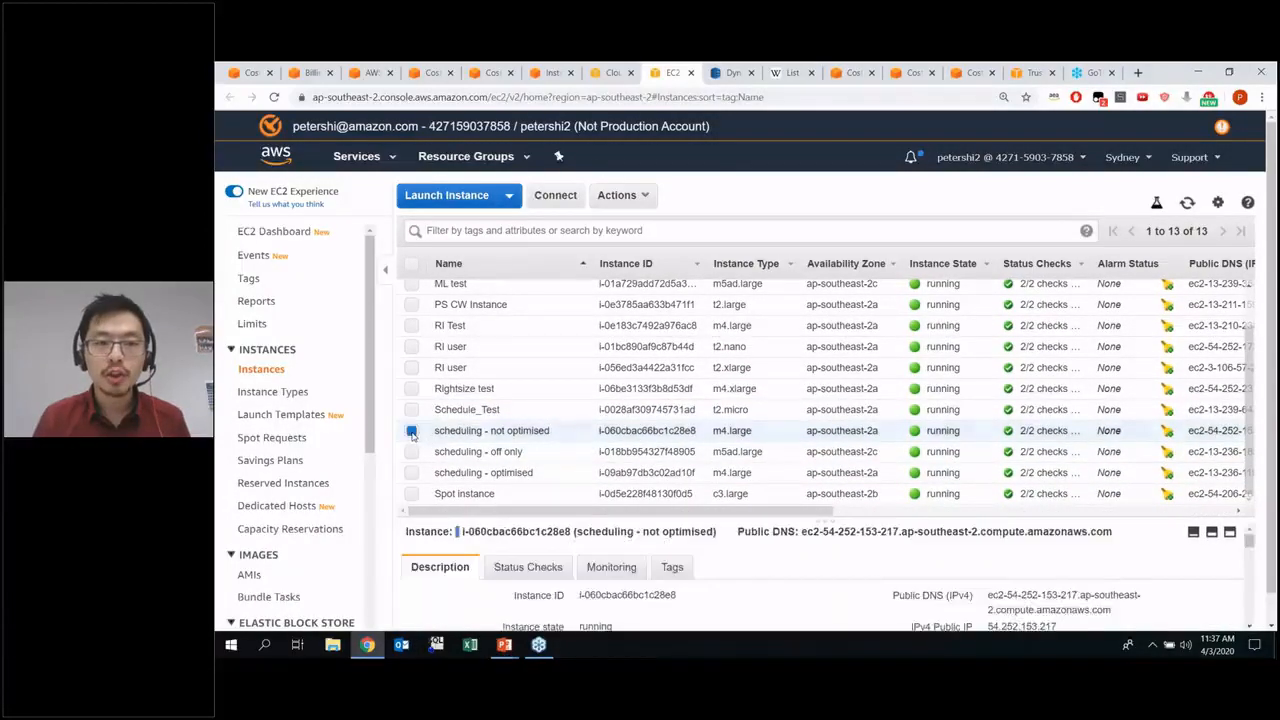
pyautogui.click(411, 474)
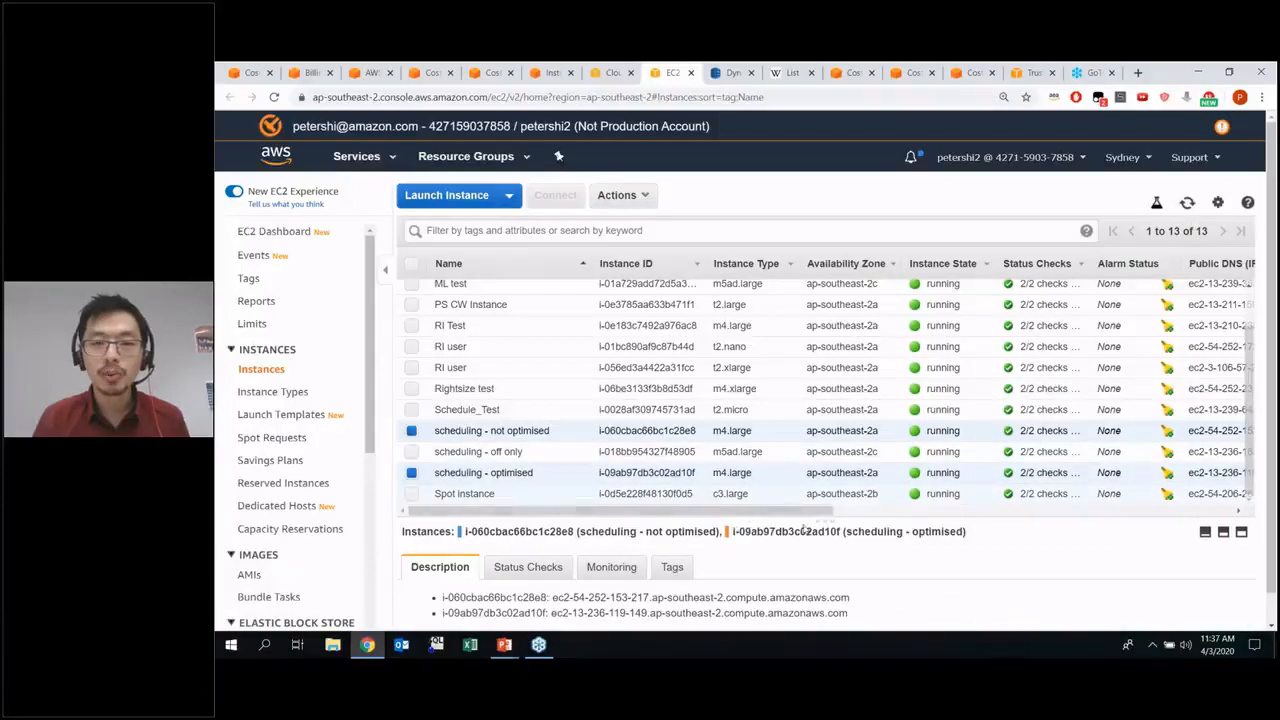
pyautogui.click(411, 431)
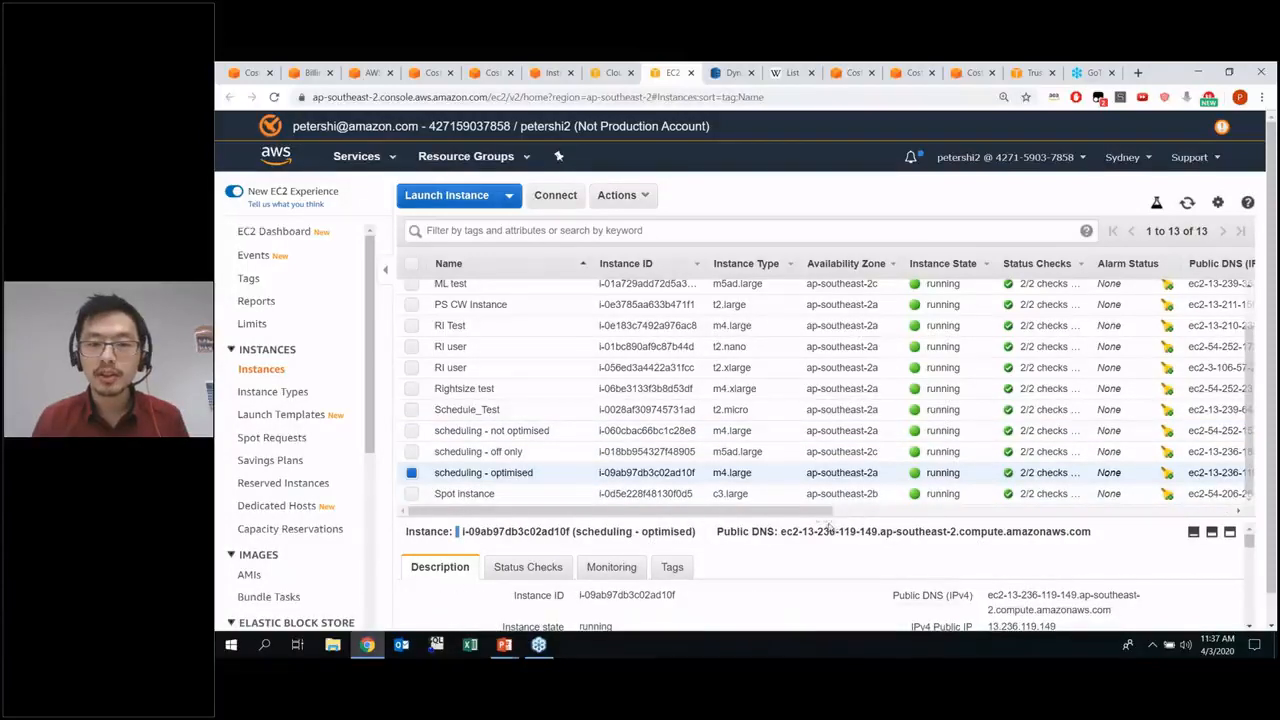
# View the tags of the "scheduling - optimised" instance and highlight its Schedule key and value
pyautogui.moveTo(825, 516); pyautogui.dragTo(825, 306)
pyautogui.click(667, 354)
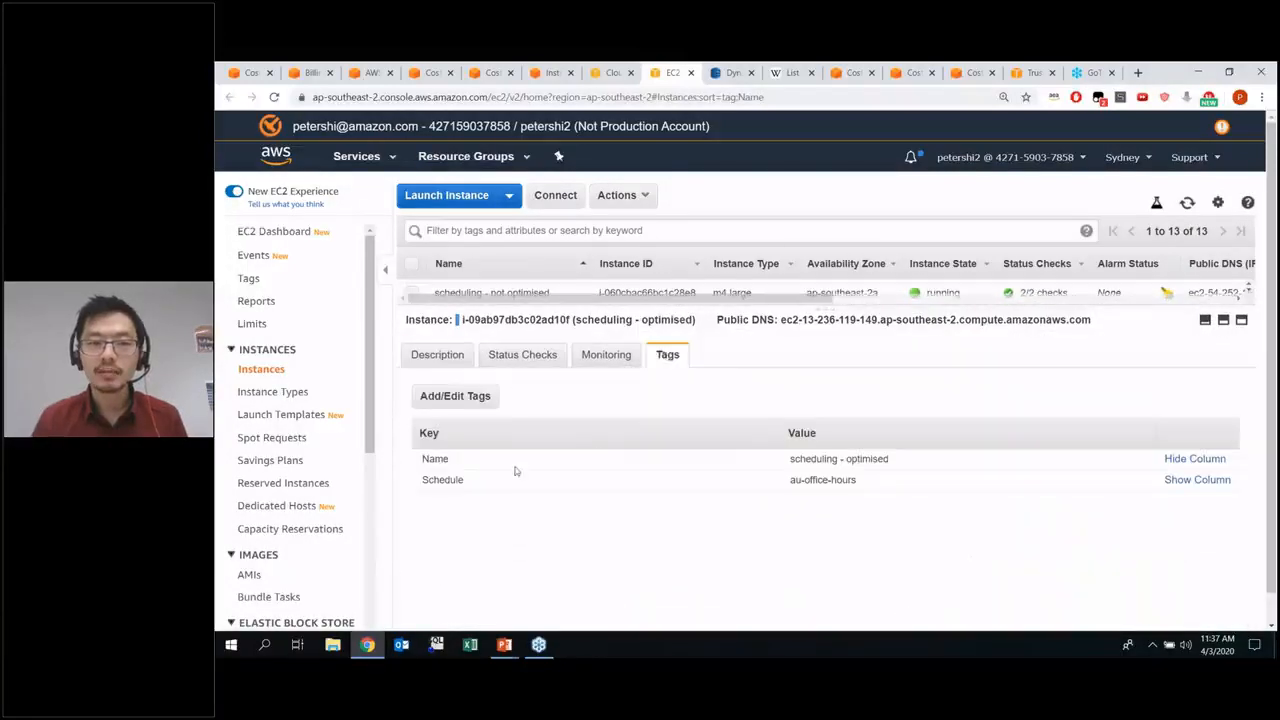
pyautogui.doubleClick(441, 479)
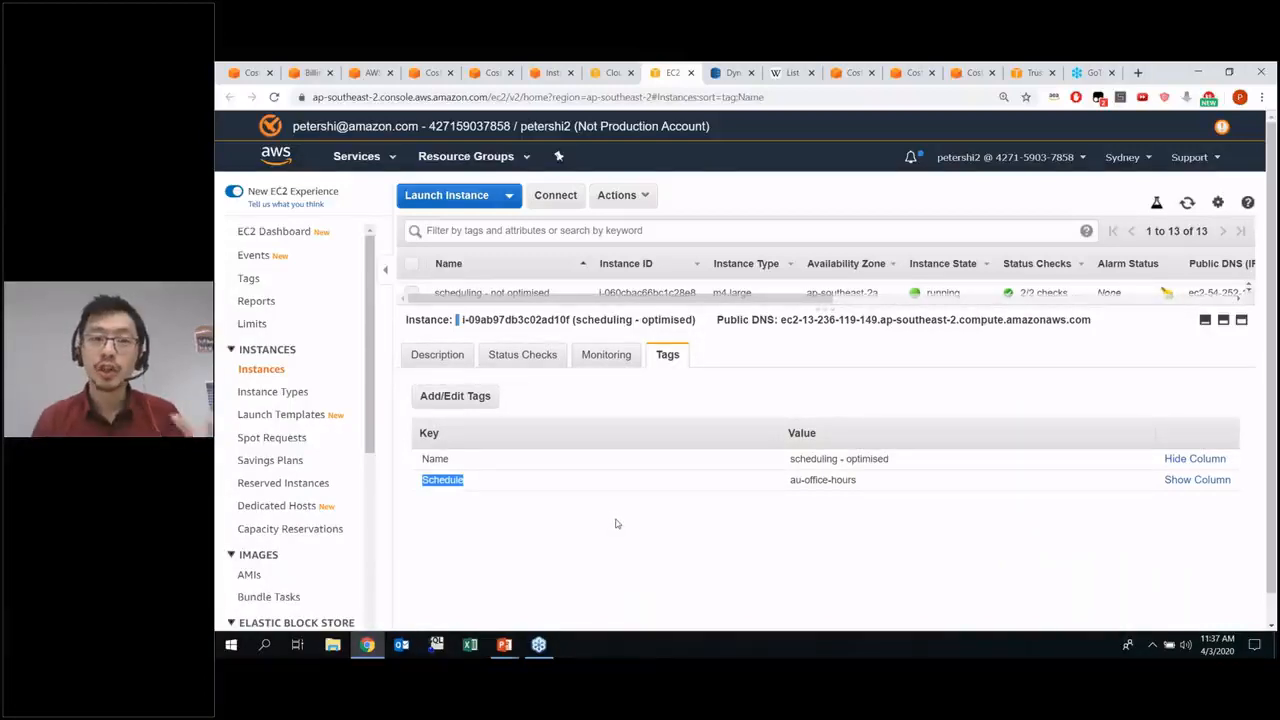
pyautogui.moveTo(870, 480); pyautogui.dragTo(759, 481)
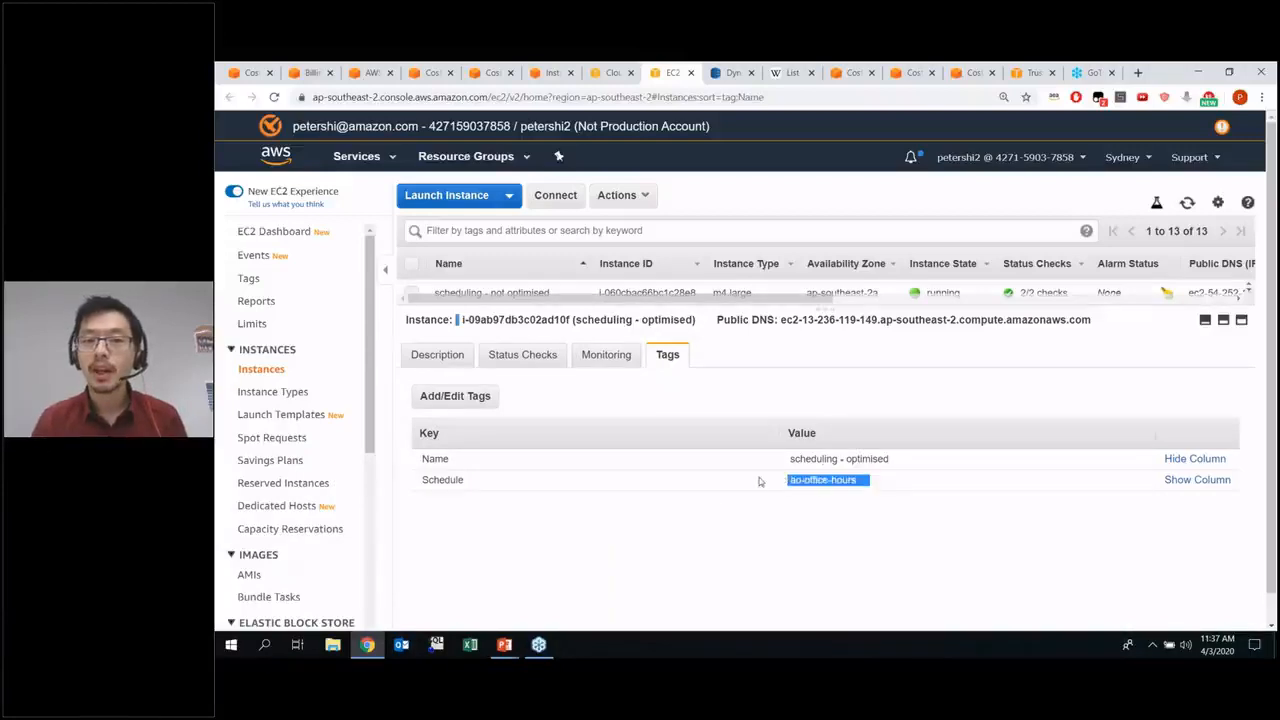
pyautogui.click(784, 515)
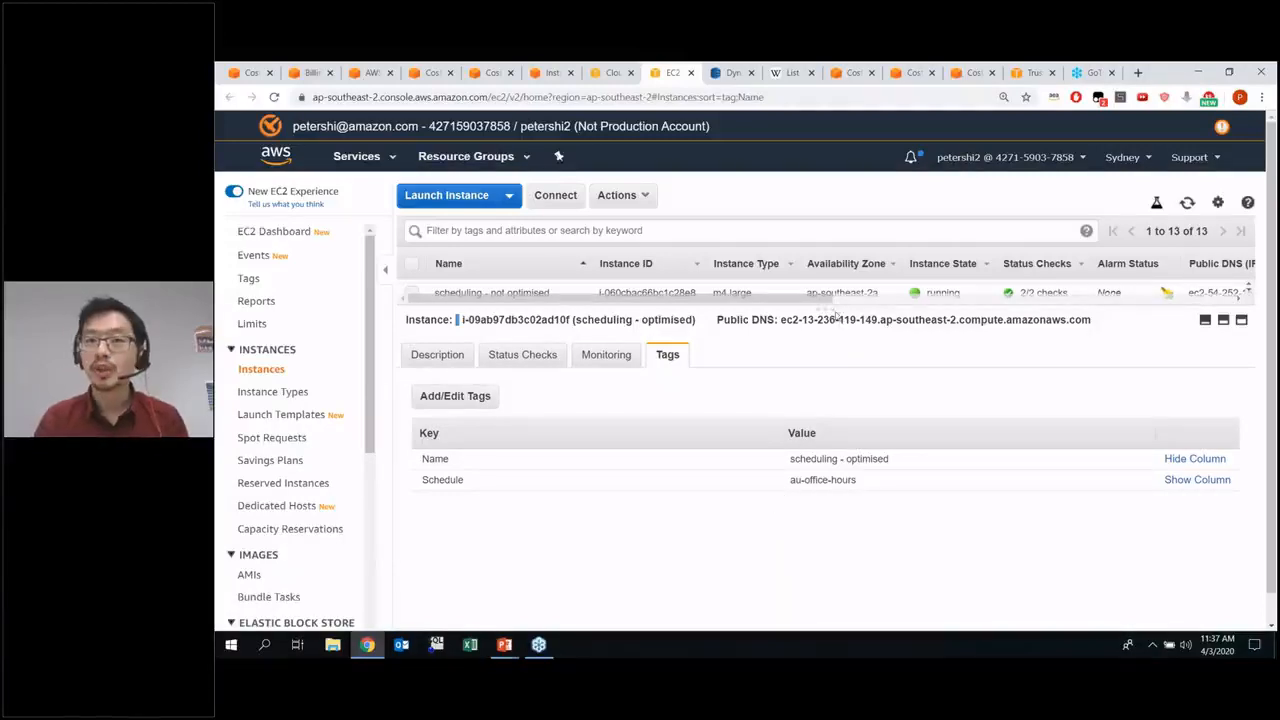
# Select only the "scheduling - not optimised" instance instead and highlight the value of its Schedule tag
pyautogui.moveTo(835, 316); pyautogui.dragTo(820, 489)
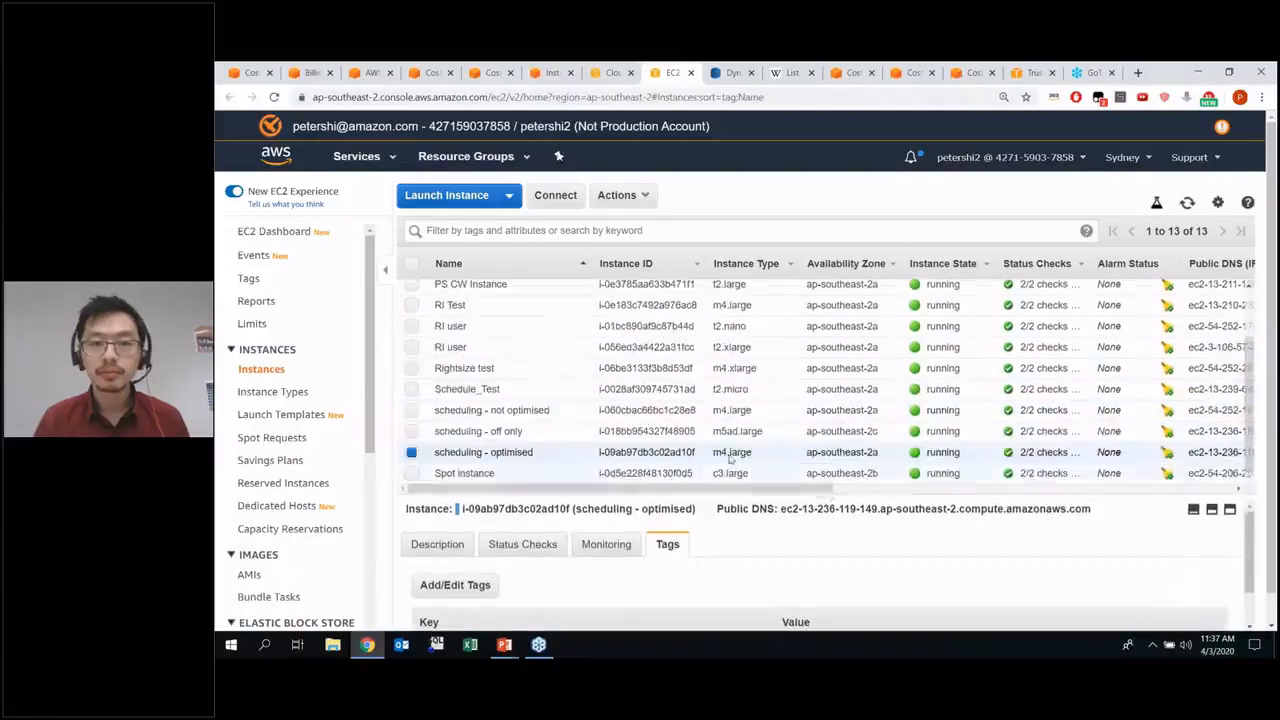
pyautogui.click(410, 411)
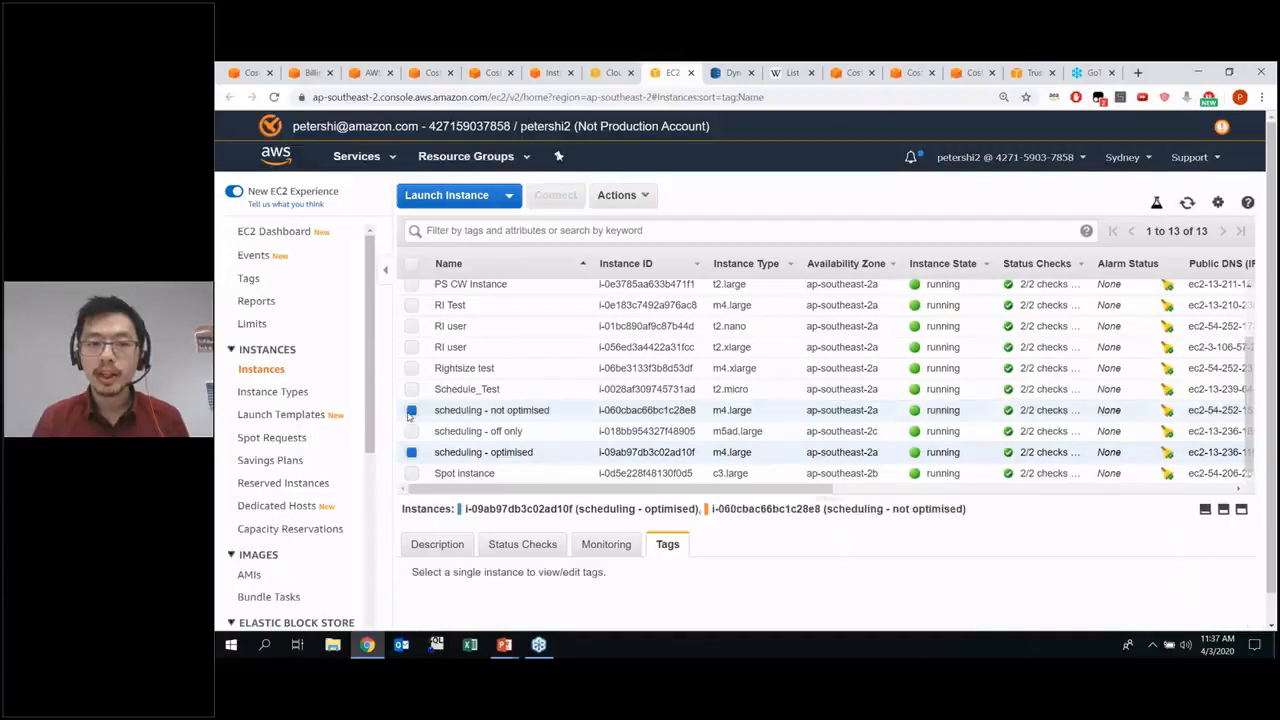
pyautogui.click(411, 455)
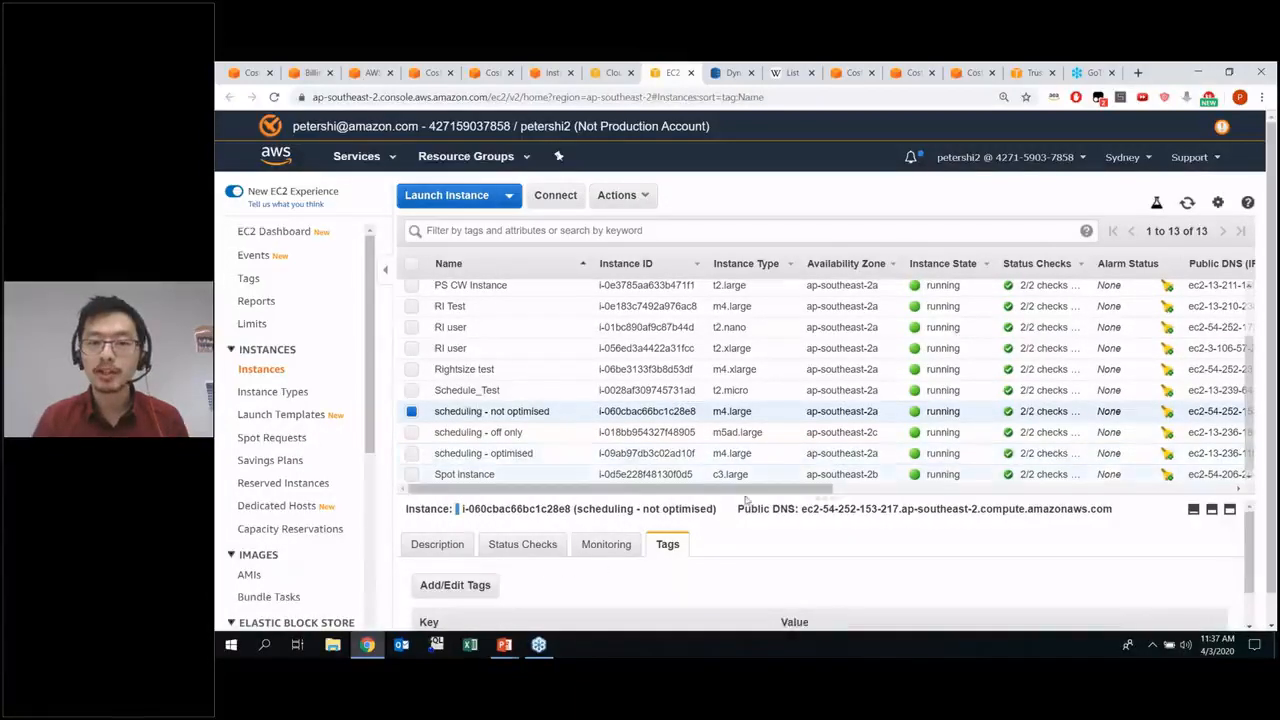
pyautogui.moveTo(825, 498); pyautogui.dragTo(824, 309)
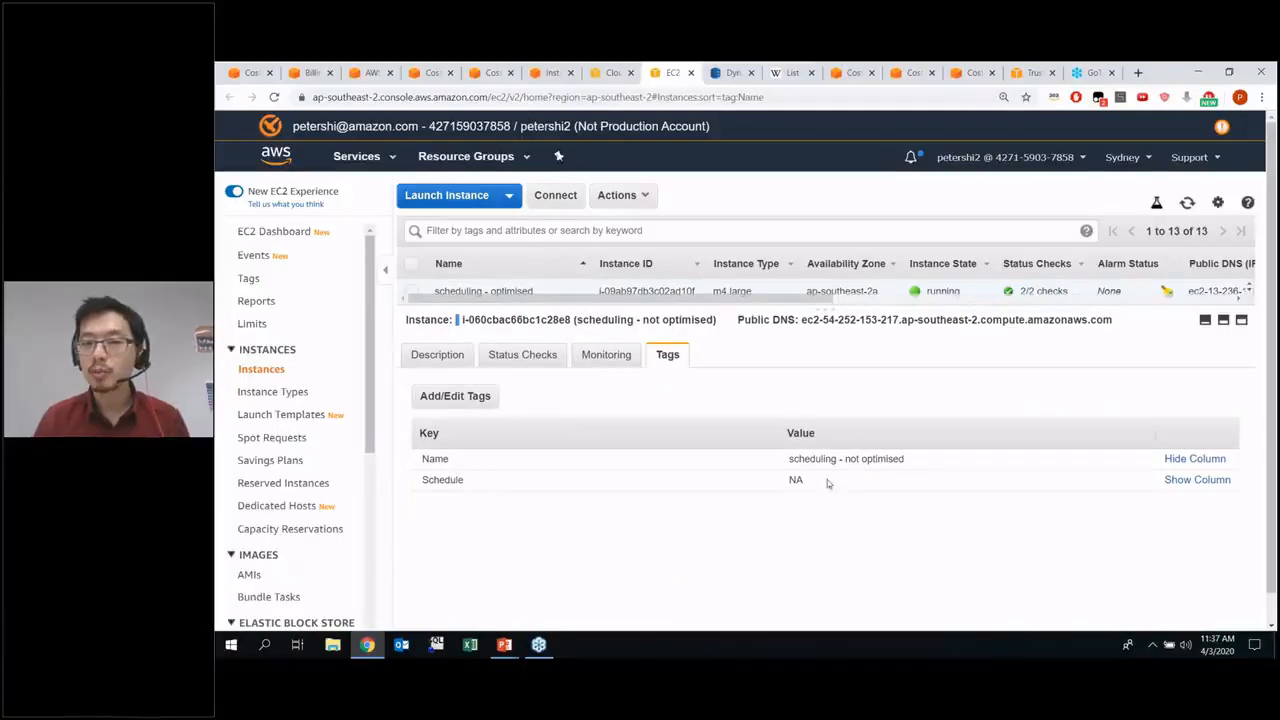
pyautogui.moveTo(829, 482); pyautogui.dragTo(765, 482)
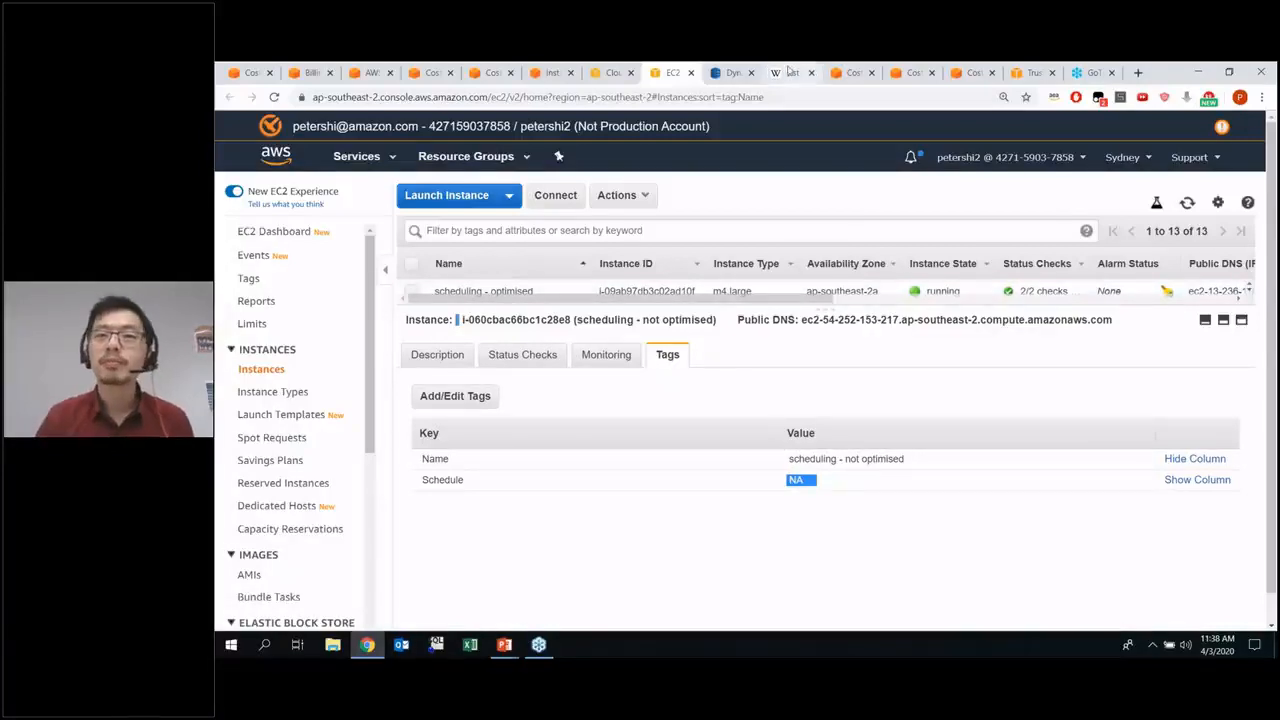
# Set the Cost Explorer report comparing the two scheduling instances to Monthly granularity, and return to the presentation slides
pyautogui.click(862, 73)
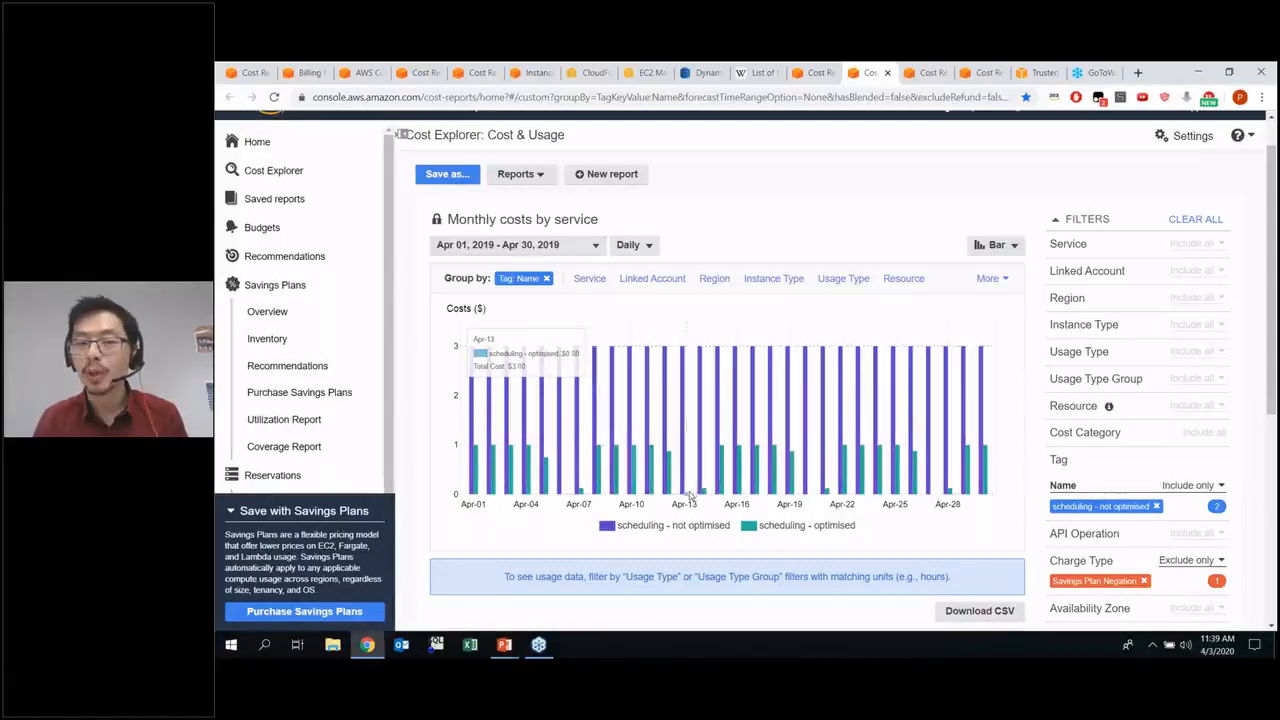
pyautogui.click(632, 245)
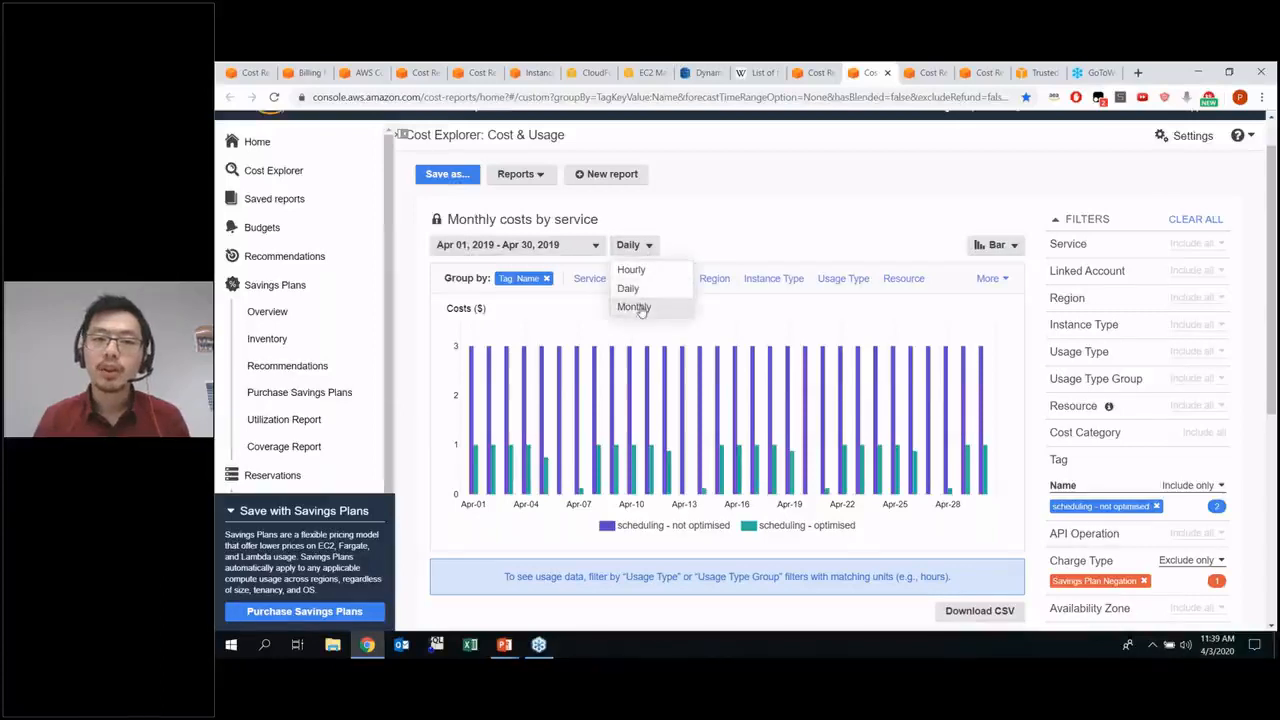
pyautogui.click(634, 307)
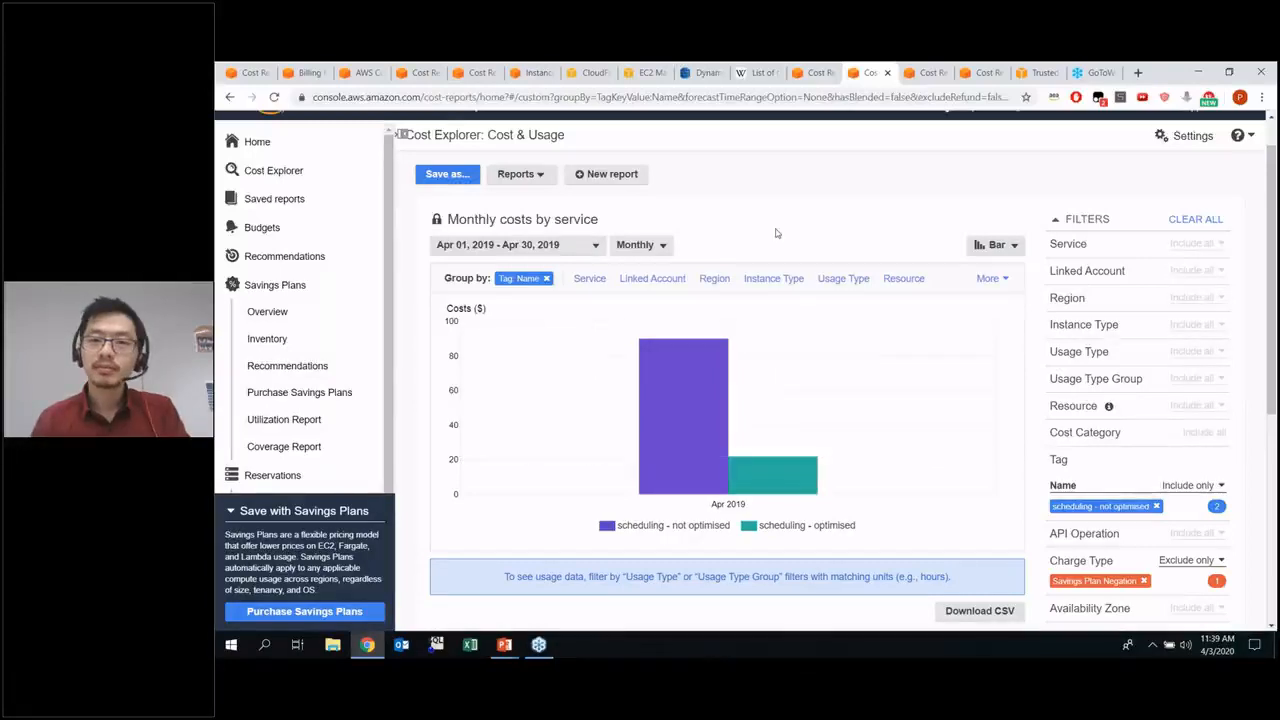
pyautogui.hotkey('alt', 'Tab')
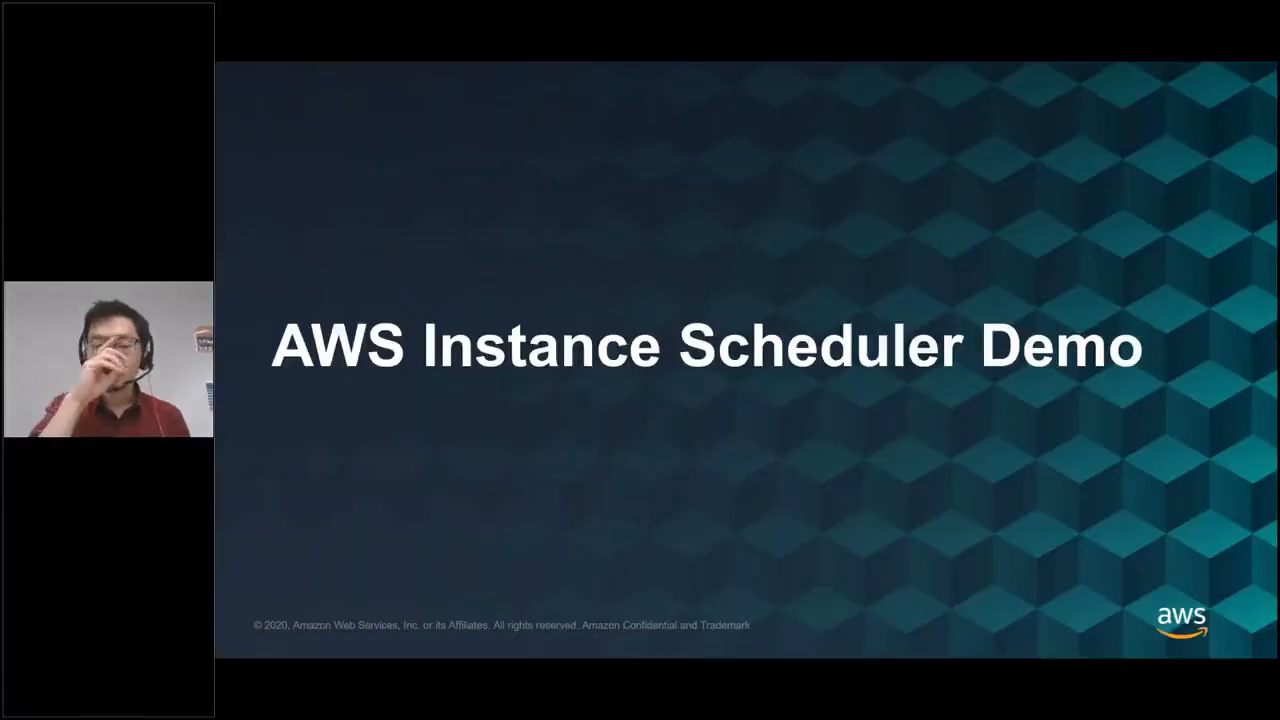